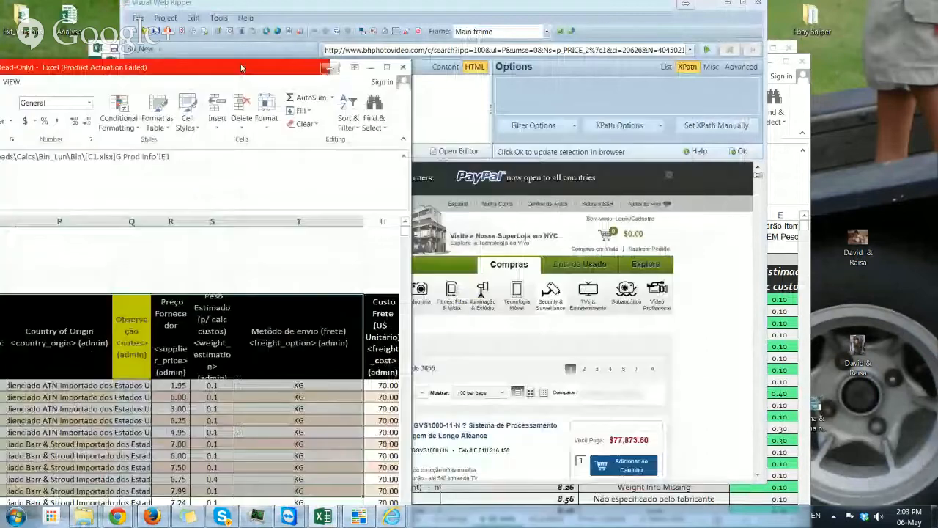
- Bring the C1 workbook forward, maximize it, and go to the first product's name on the C Prod sheet
{"action": "left_click", "coordinate": [786, 186]}
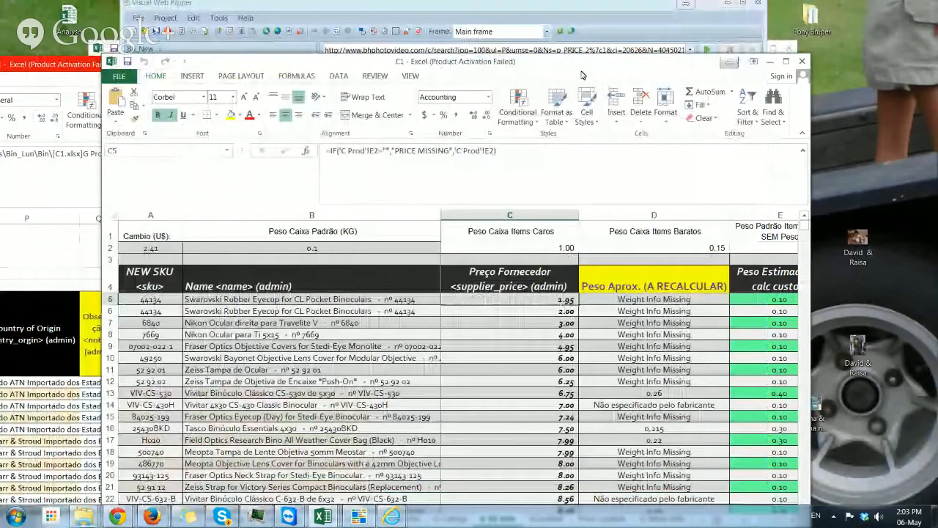
{"action": "double_click", "coordinate": [590, 62]}
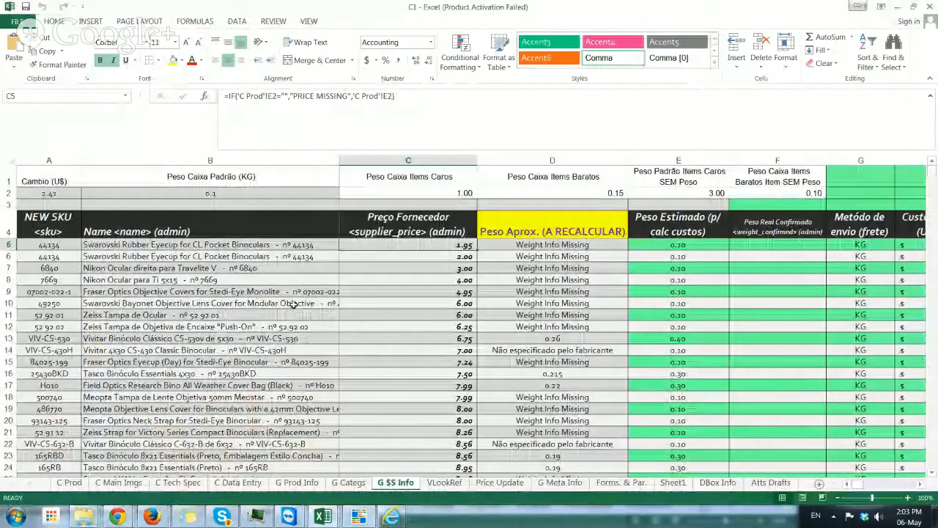
{"action": "left_click", "coordinate": [67, 483]}
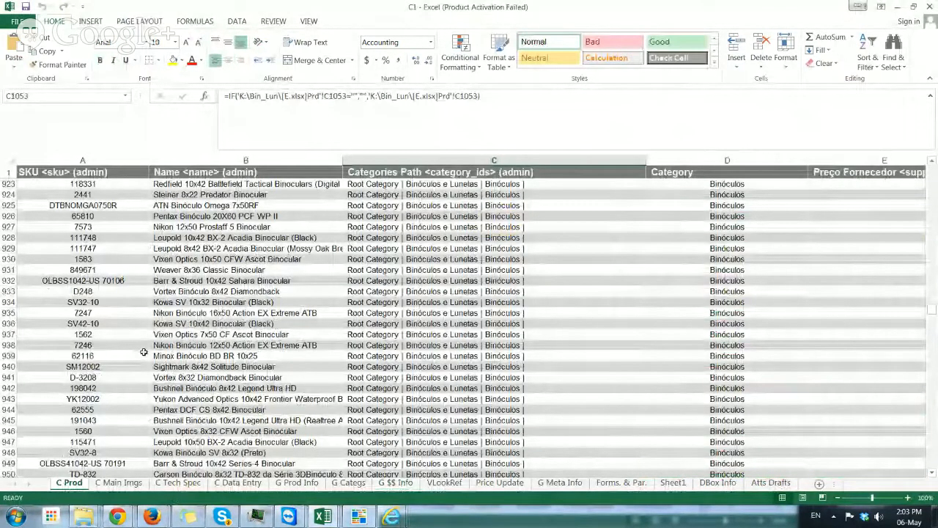
{"action": "key", "text": "ctrl+Home"}
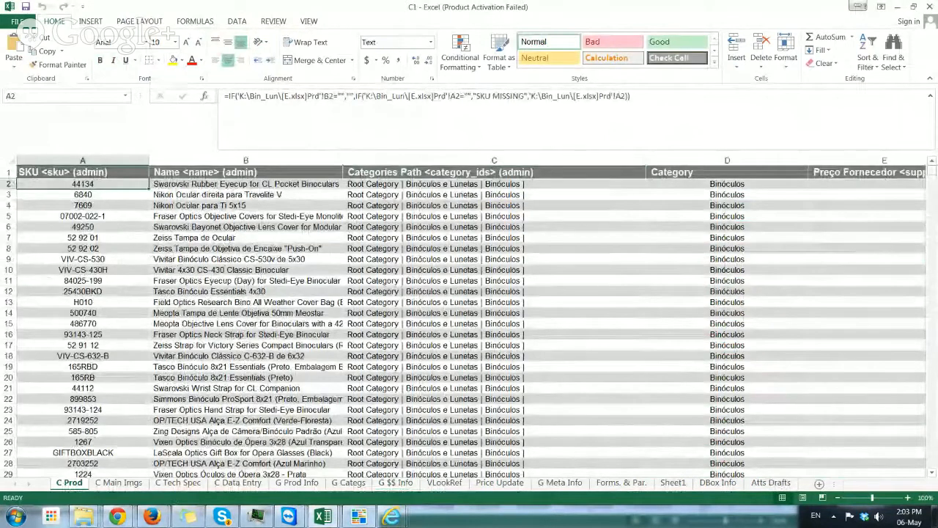
{"action": "key", "text": "Right"}
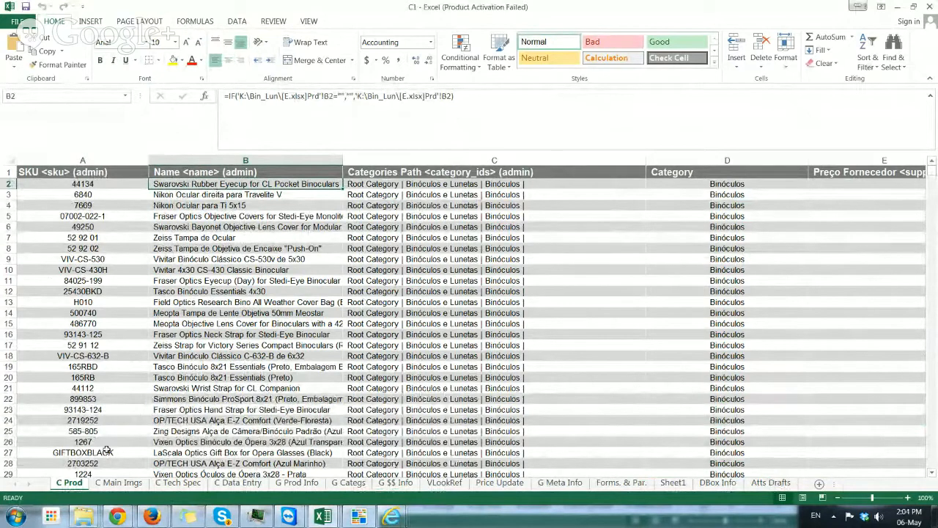
- View the C Main Imgs sheet and the first product rows of the C Tech Spec sheet
{"action": "left_click", "coordinate": [117, 483]}
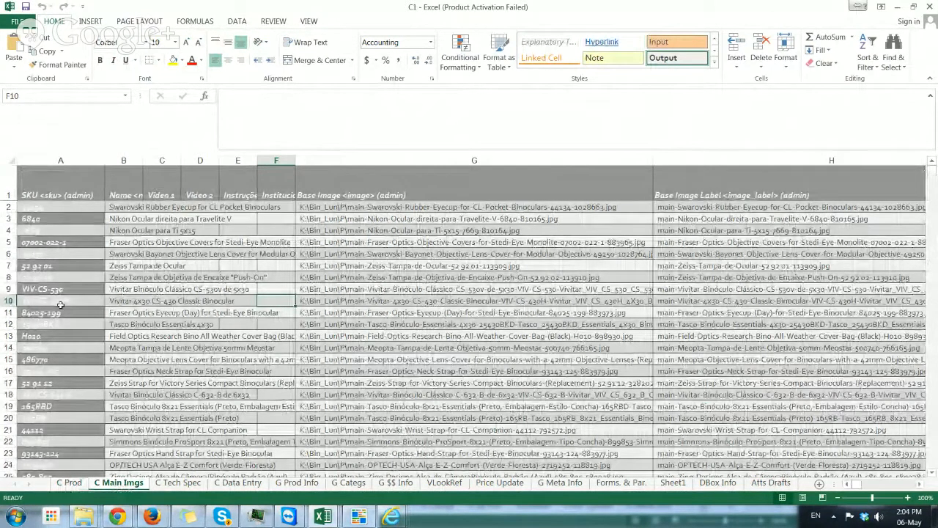
{"action": "left_click", "coordinate": [178, 483]}
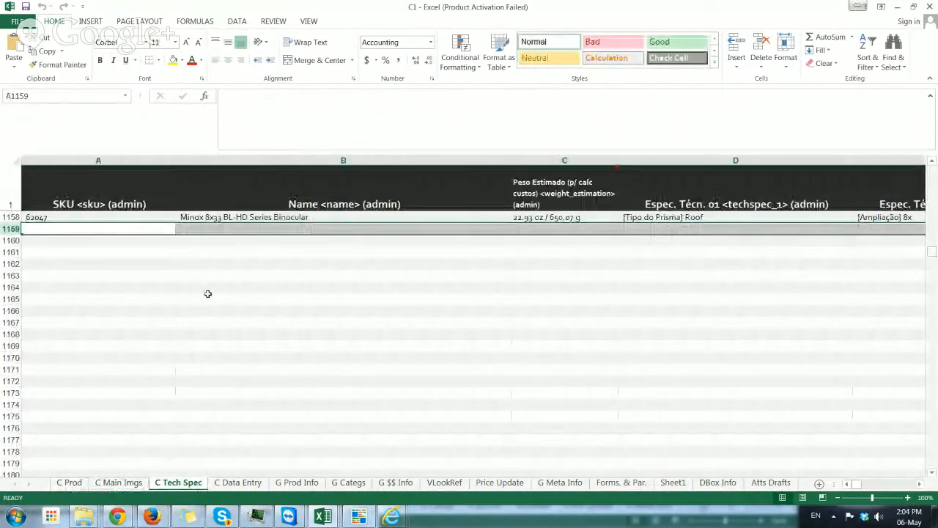
{"action": "key", "text": "ctrl+Home"}
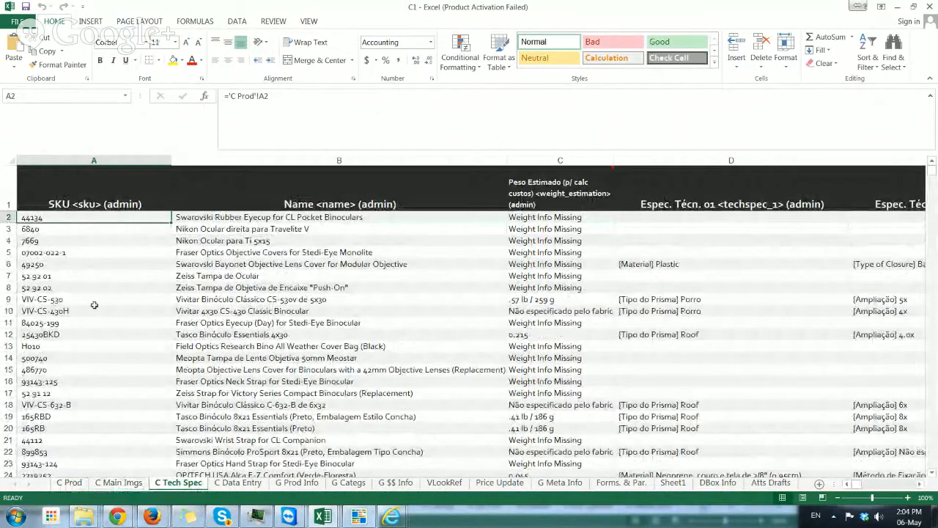
- Examine the first product's formulas on the G Prod Info sheet, from the name through part number and quantity to status
{"action": "left_click", "coordinate": [281, 481]}
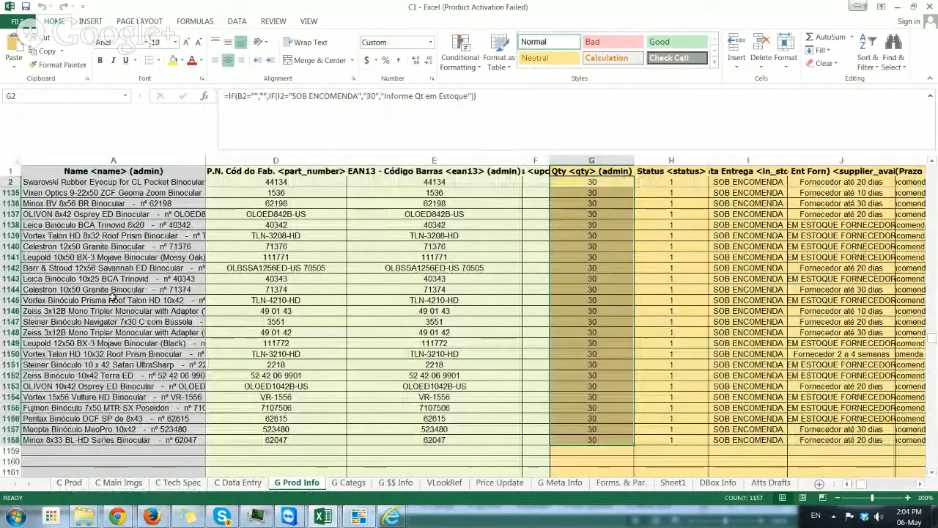
{"action": "key", "text": "ctrl+Home"}
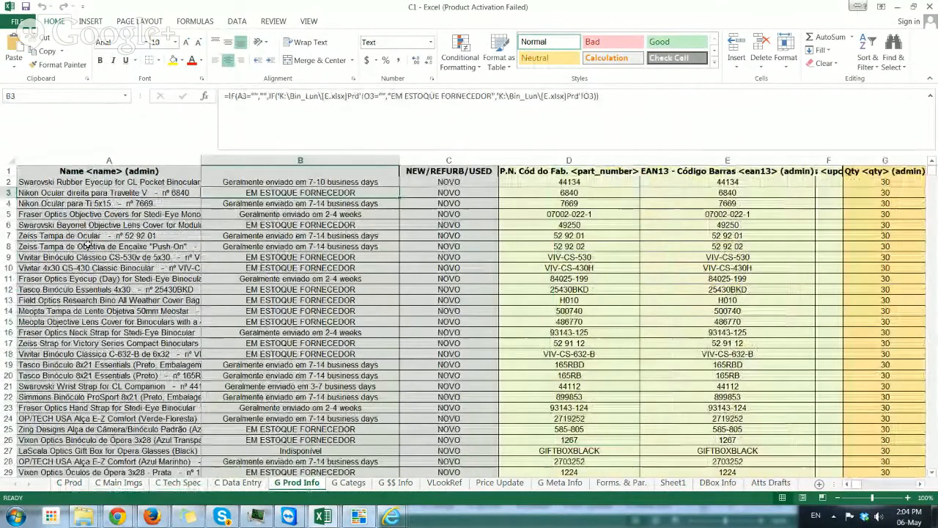
{"action": "left_click", "coordinate": [83, 183]}
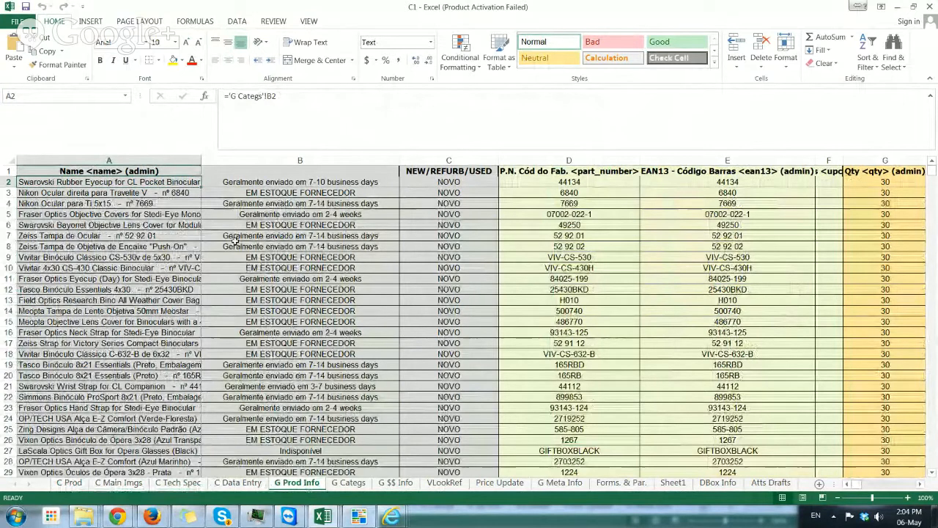
{"action": "key", "text": "Right"}
{"action": "key", "text": "Right"}
{"action": "key", "text": "Right"}
{"action": "key", "text": "Right"}
{"action": "key", "text": "Right"}
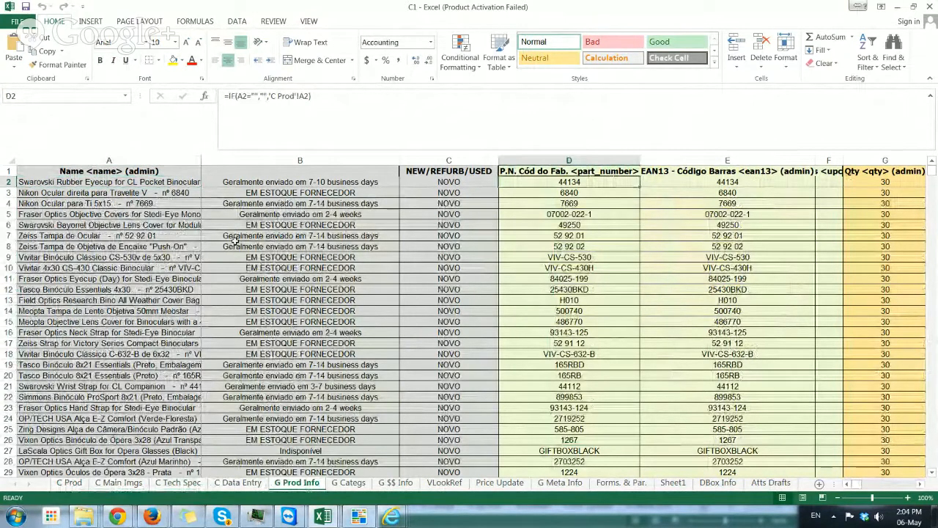
{"action": "key", "text": "Right"}
{"action": "key", "text": "Right"}
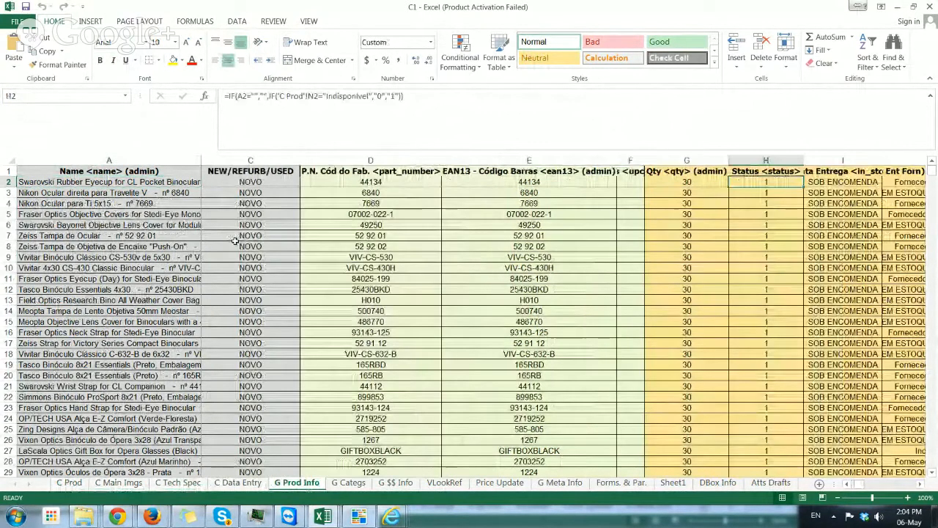
- Review the first product's quantity, status, supplier availability, supplier link and global brand columns on G Prod Info
{"action": "key", "text": "Left"}
{"action": "key", "text": "Right"}
{"action": "key", "text": "Left"}
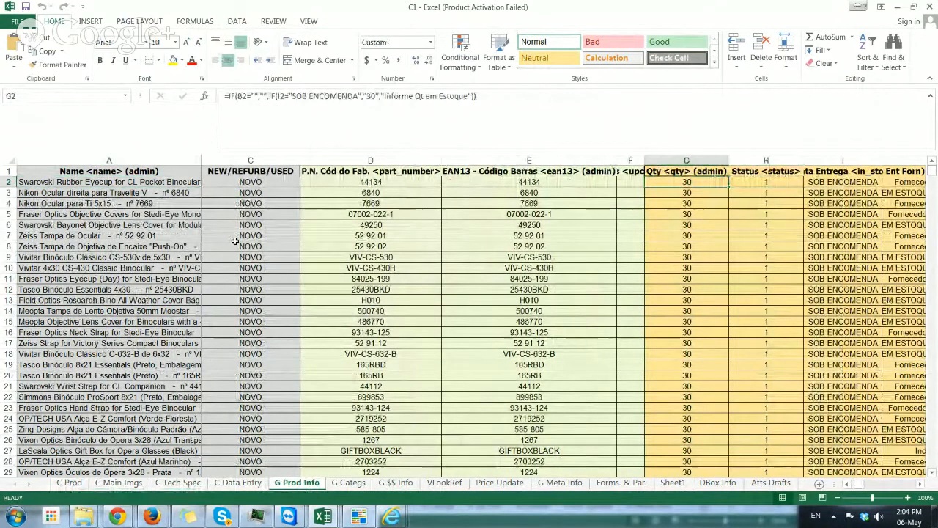
{"action": "key", "text": "Right"}
{"action": "key", "text": "Right"}
{"action": "key", "text": "Right"}
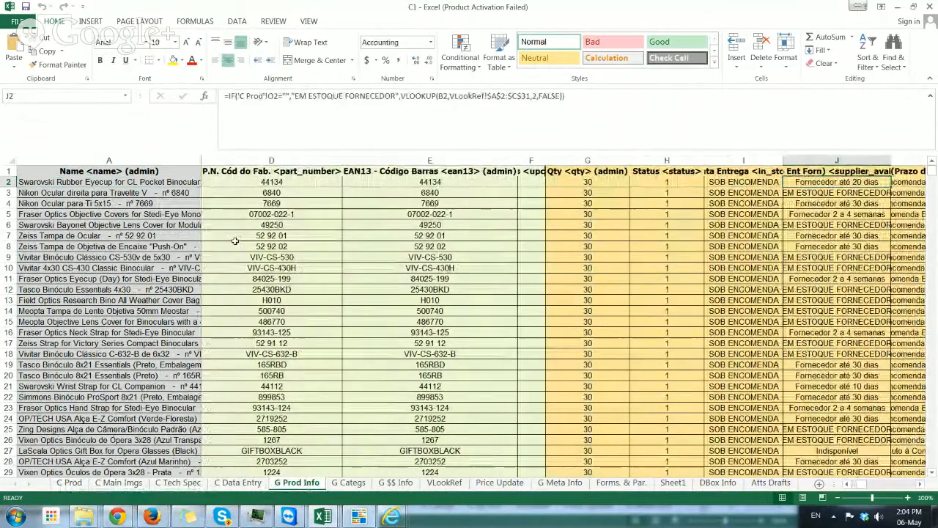
{"action": "key", "text": "Right"}
{"action": "key", "text": "Right"}
{"action": "key", "text": "Right"}
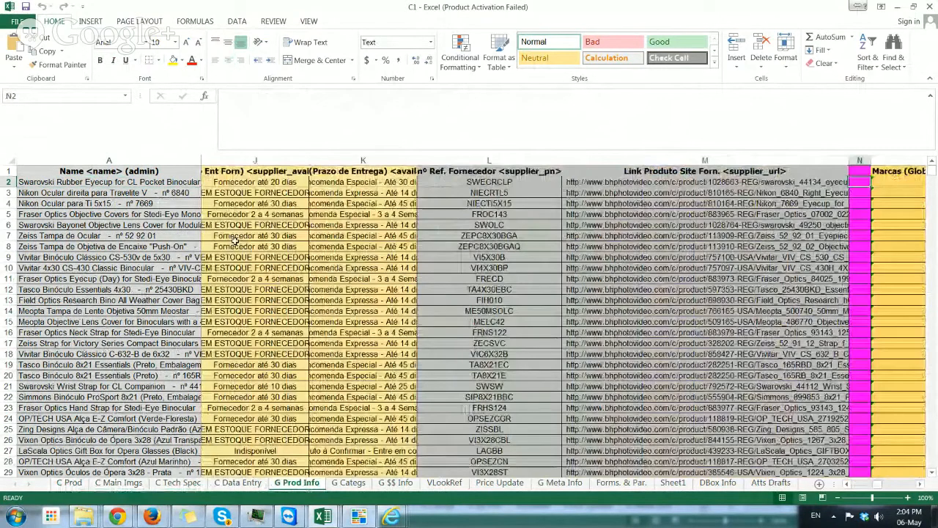
{"action": "key", "text": "Right"}
{"action": "key", "text": "Right"}
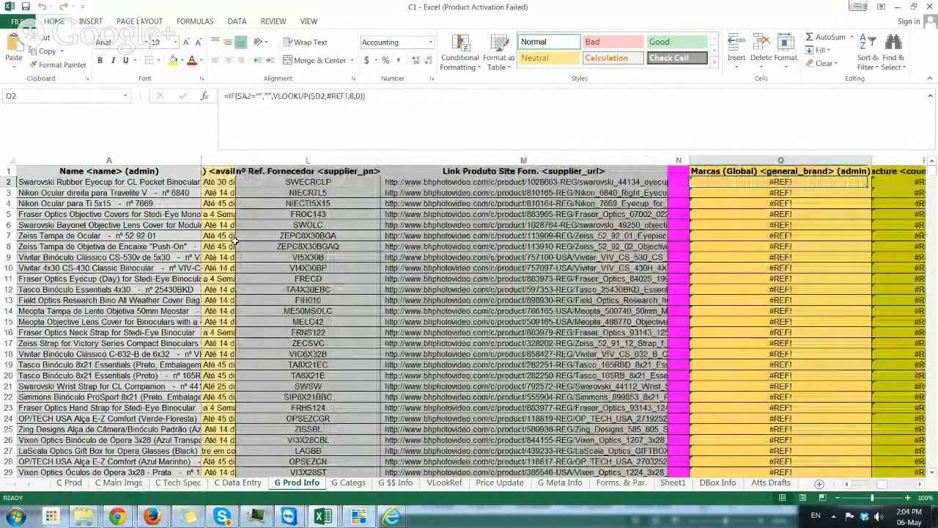
- Look through the remaining G Prod Info columns, from country of manufacture and origin to the product-as-new dates
{"action": "scroll", "coordinate": [234, 240], "scroll_direction": "right", "scroll_amount": 2}
{"action": "key", "text": "Right"}
{"action": "key", "text": "Right"}
{"action": "key", "text": "Right"}
{"action": "key", "text": "Right"}
{"action": "key", "text": "Right"}
{"action": "key", "text": "Right"}
{"action": "key", "text": "Right"}
{"action": "key", "text": "Right"}
{"action": "key", "text": "Right"}
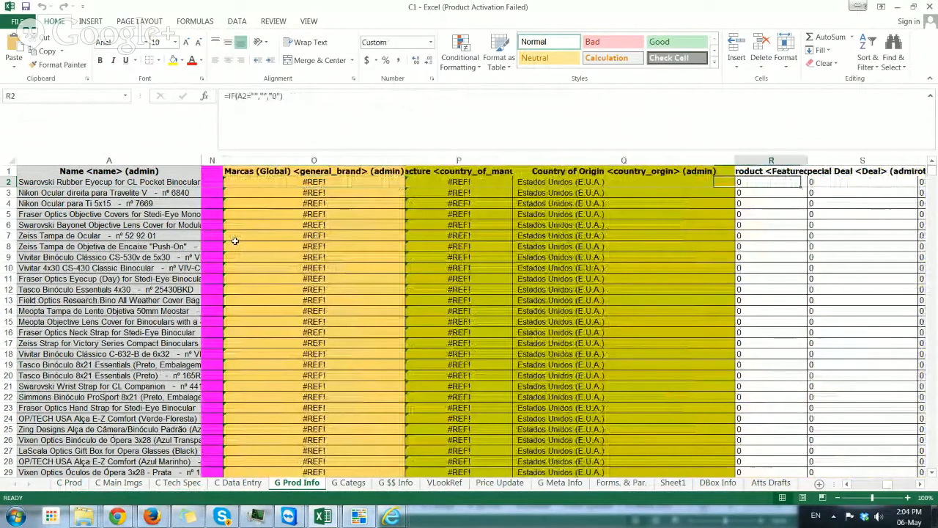
{"action": "key", "text": "Right"}
{"action": "key", "text": "Left"}
{"action": "key", "text": "Left"}
{"action": "key", "text": "Left"}
{"action": "key", "text": "Left"}
{"action": "key", "text": "Left"}
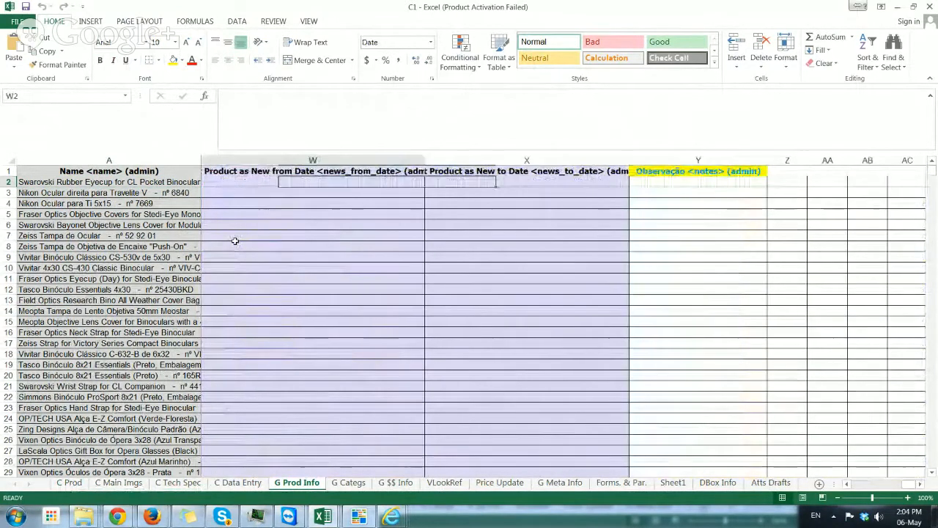
{"action": "key", "text": "Left"}
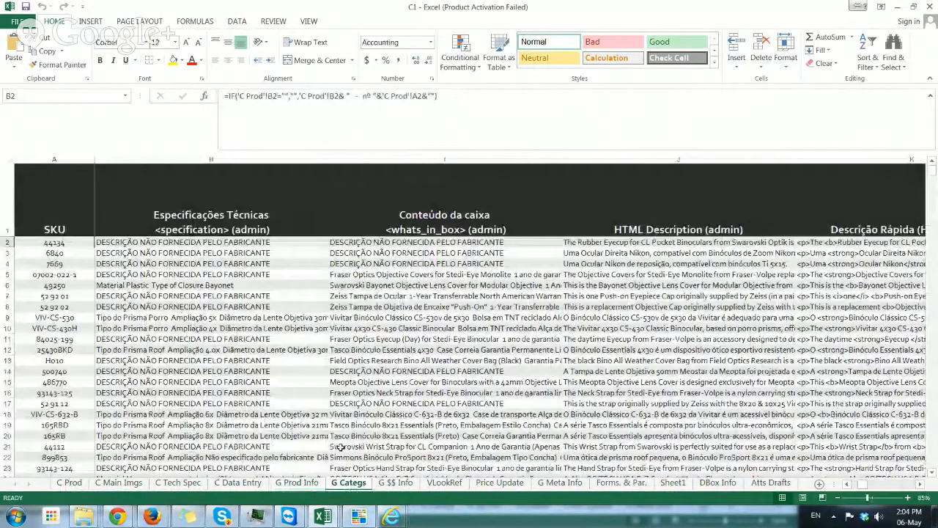
- Examine the first product's SKU, name, category path, category position and short description formulas on the G Categs sheet
{"action": "left_click", "coordinate": [350, 483]}
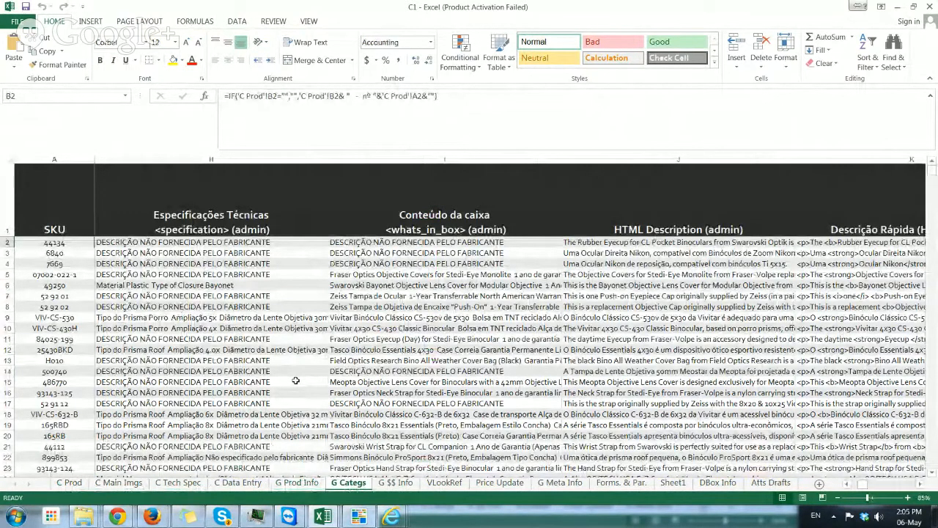
{"action": "key", "text": "Left"}
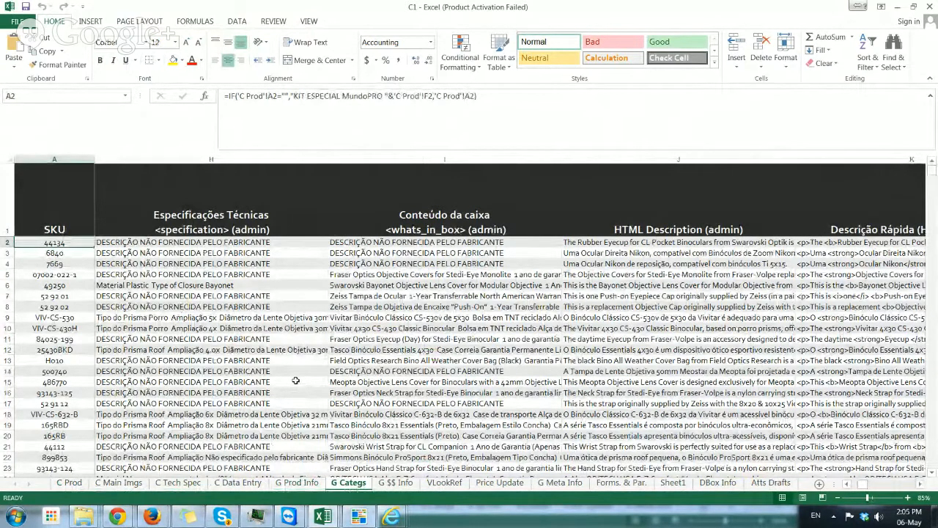
{"action": "scroll", "coordinate": [295, 381], "scroll_direction": "left", "scroll_amount": 5}
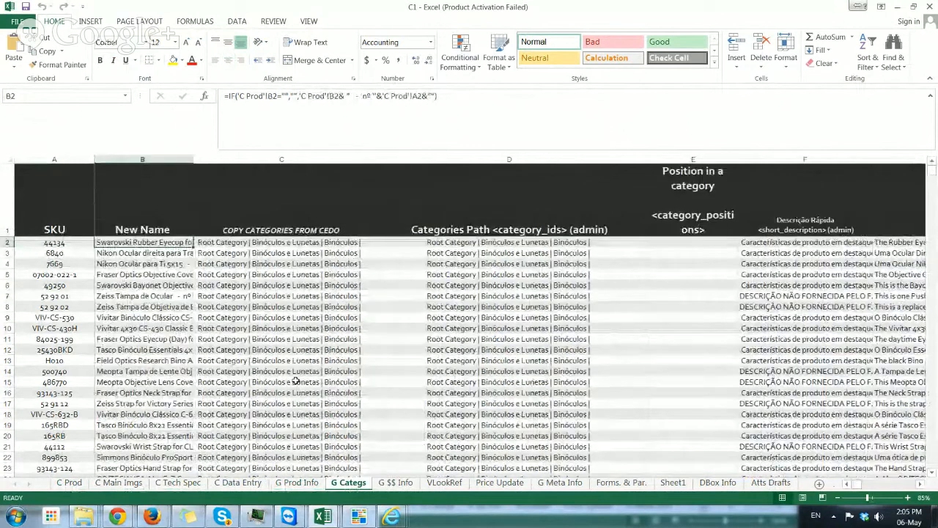
{"action": "key", "text": "Right"}
{"action": "key", "text": "Right"}
{"action": "key", "text": "Right"}
{"action": "key", "text": "Right"}
{"action": "key", "text": "Right"}
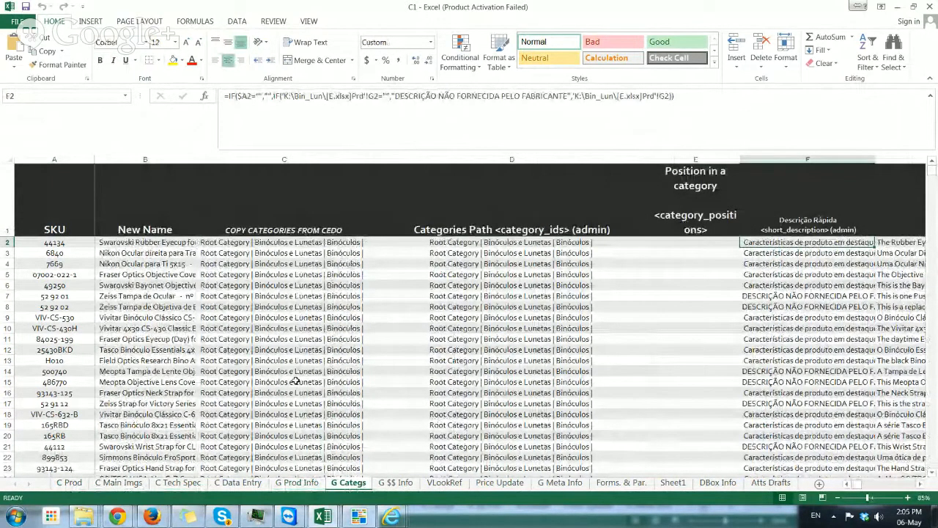
{"action": "key", "text": "Right"}
{"action": "key", "text": "Left"}
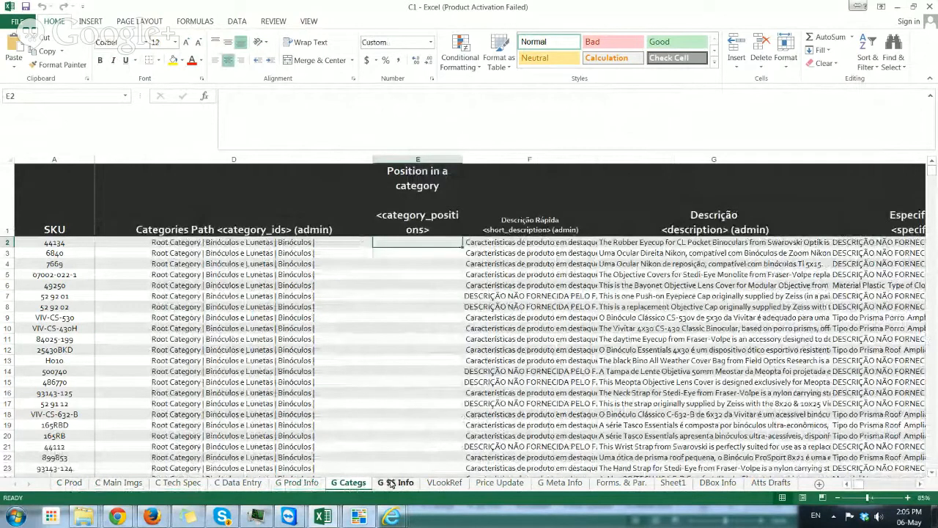
- Examine the name, supplier price and weight columns for the first product on the G $$ Info sheet
{"action": "left_click", "coordinate": [395, 482]}
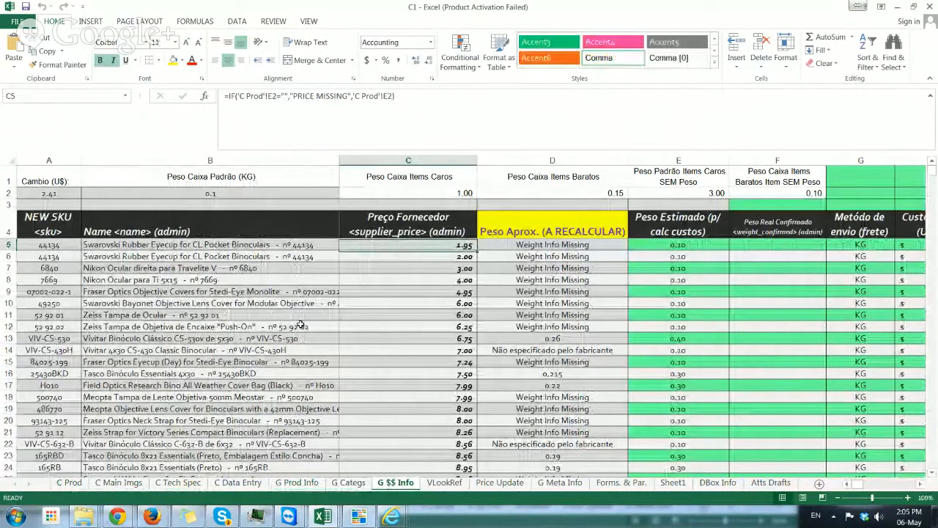
{"action": "key", "text": "Right"}
{"action": "key", "text": "Right"}
{"action": "key", "text": "Right"}
{"action": "key", "text": "Left"}
{"action": "key", "text": "Left"}
{"action": "key", "text": "Left"}
{"action": "key", "text": "Left"}
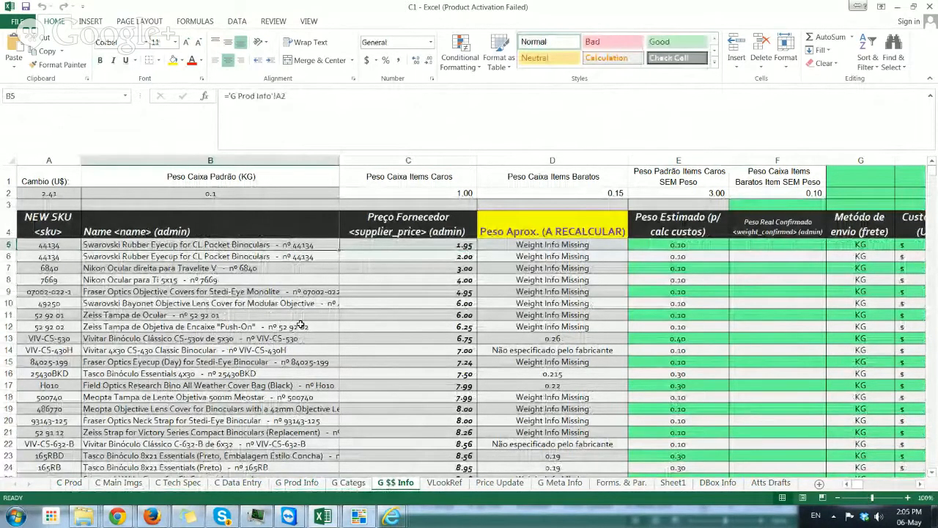
- Review the first product's pricing chain on G $$ Info, from weight and freight cost through USA cost to suggested margin
{"action": "key", "text": "Right"}
{"action": "key", "text": "Right"}
{"action": "key", "text": "Right"}
{"action": "key", "text": "Right"}
{"action": "key", "text": "Right"}
{"action": "key", "text": "Right"}
{"action": "key", "text": "Right"}
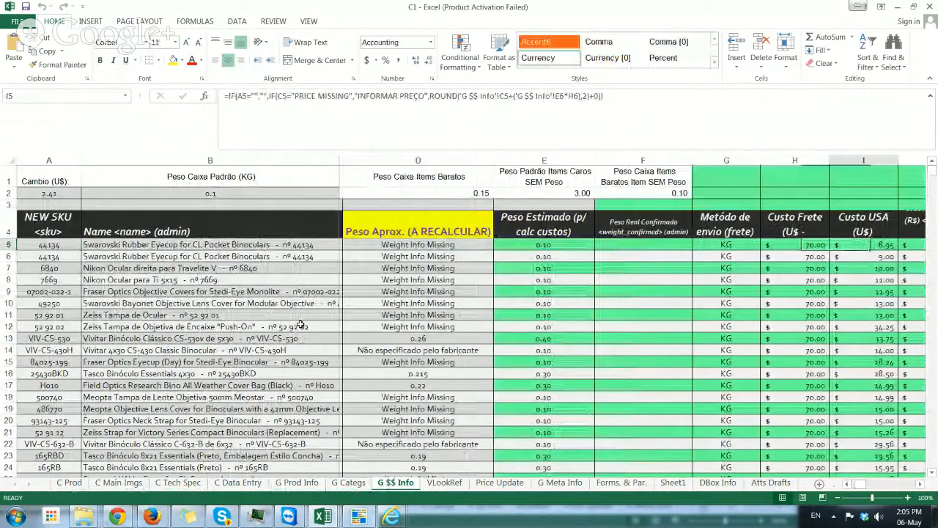
{"action": "key", "text": "Right"}
{"action": "key", "text": "Right"}
{"action": "key", "text": "Right"}
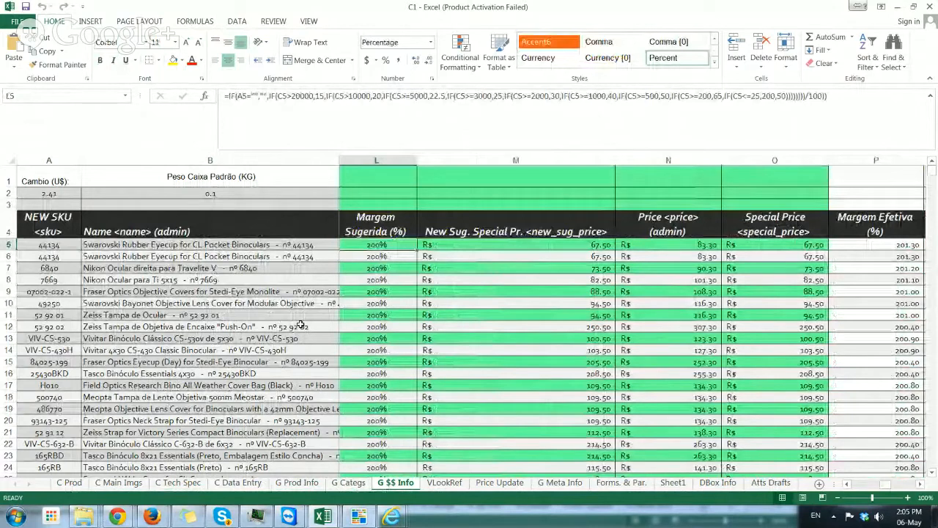
- Go back from the suggested margin in row 5 to check the freight cost, shipping method and confirmed weight
{"action": "key", "text": "Left"}
{"action": "key", "text": "Left"}
{"action": "key", "text": "Left"}
{"action": "key", "text": "Left"}
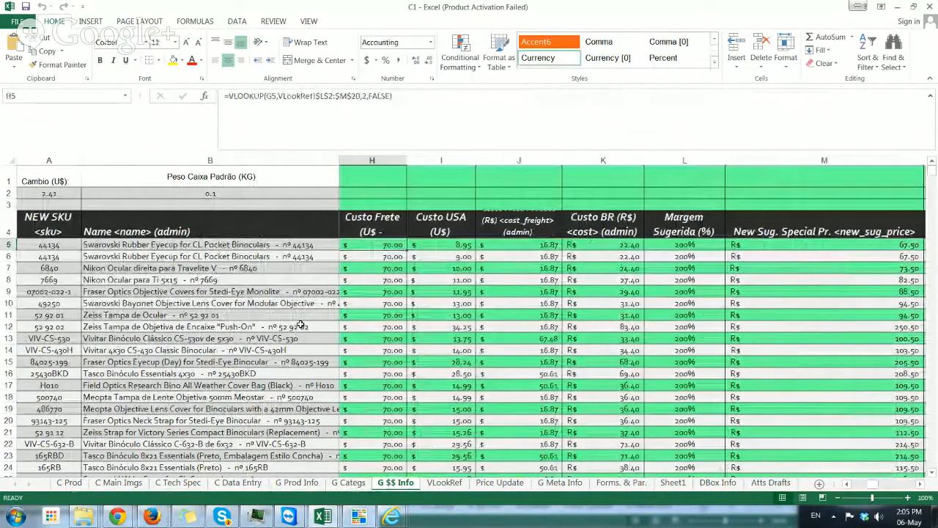
{"action": "key", "text": "Left"}
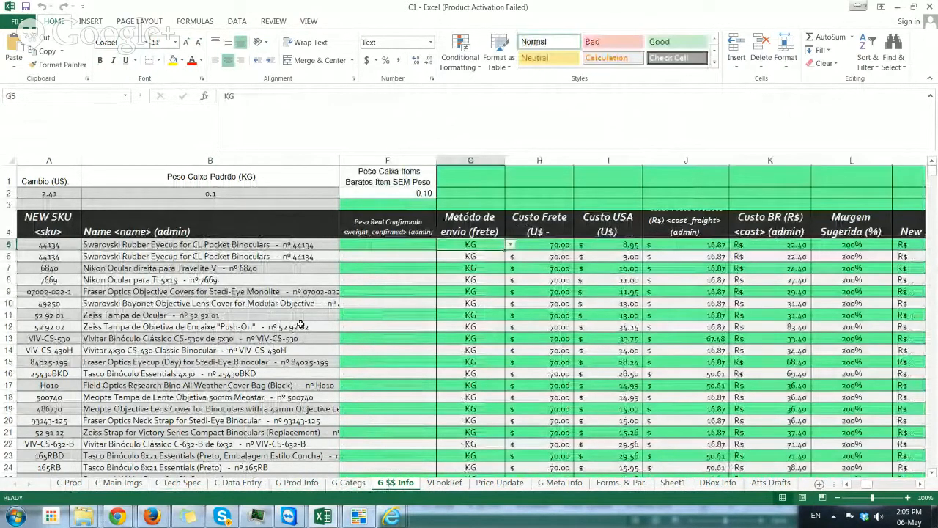
{"action": "key", "text": "Left"}
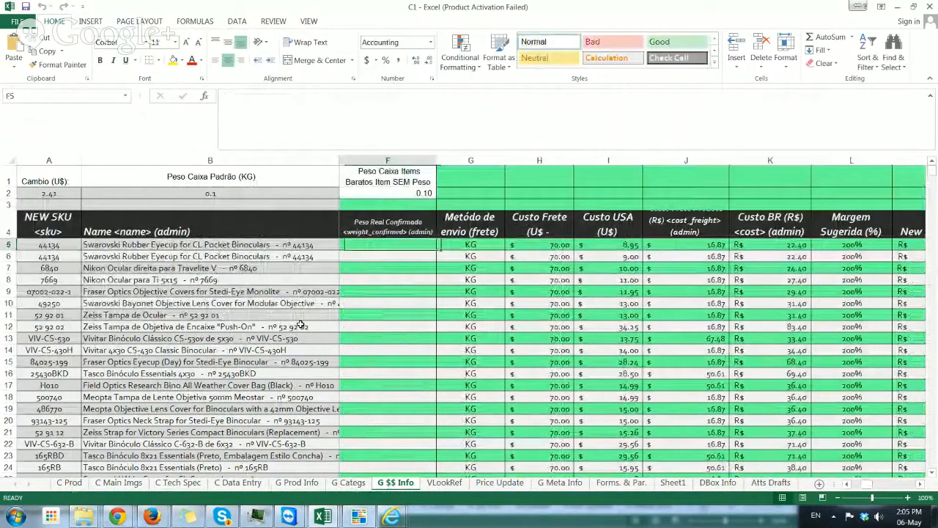
{"action": "key", "text": "Left"}
{"action": "key", "text": "Right"}
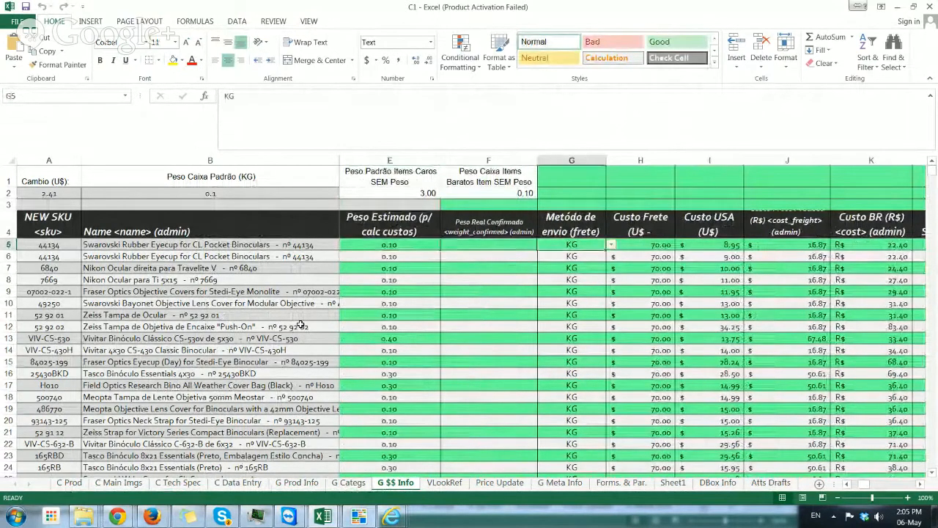
- Select the freight cost formula in H5 and open the VLookRef sheet it refers to
{"action": "key", "text": "Right"}
{"action": "key", "text": "Right"}
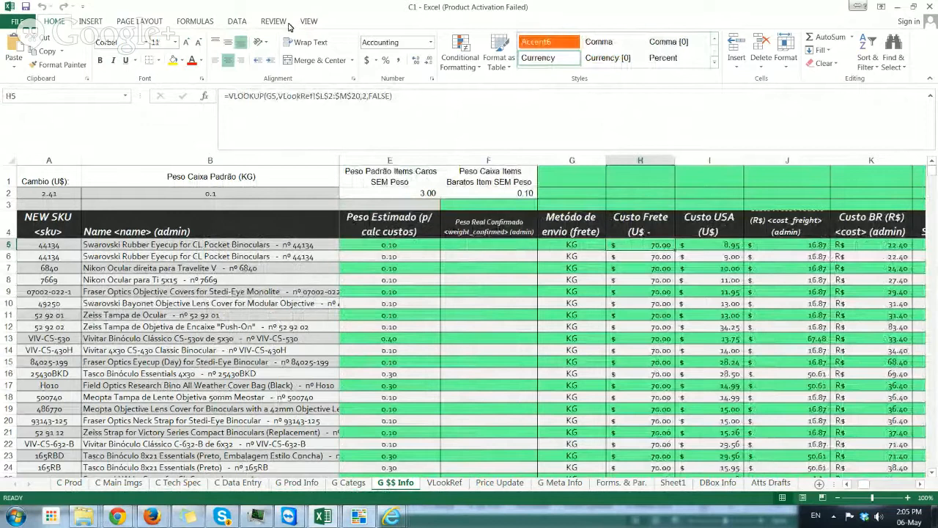
{"action": "left_click", "coordinate": [450, 485]}
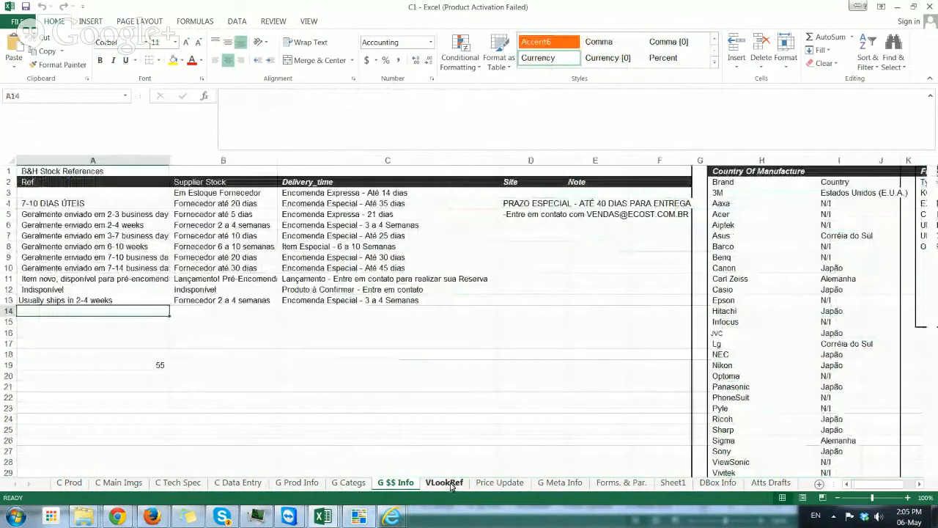
- Check the Freight Method table on VLookRef and the box weight label in C5 on the Forms. & Par. sheet
{"action": "scroll", "coordinate": [355, 315], "scroll_direction": "right", "scroll_amount": 6}
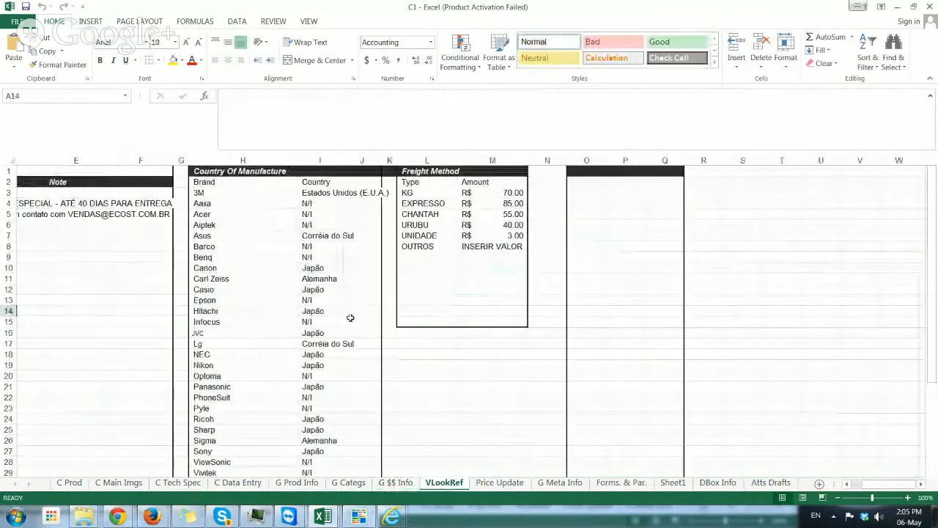
{"action": "scroll", "coordinate": [354, 315], "scroll_direction": "left", "scroll_amount": 6}
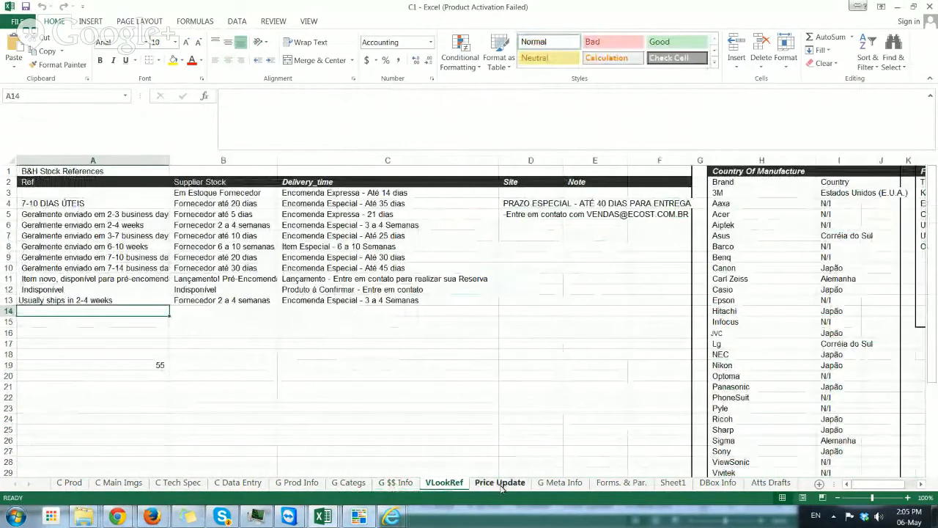
{"action": "left_click", "coordinate": [620, 485]}
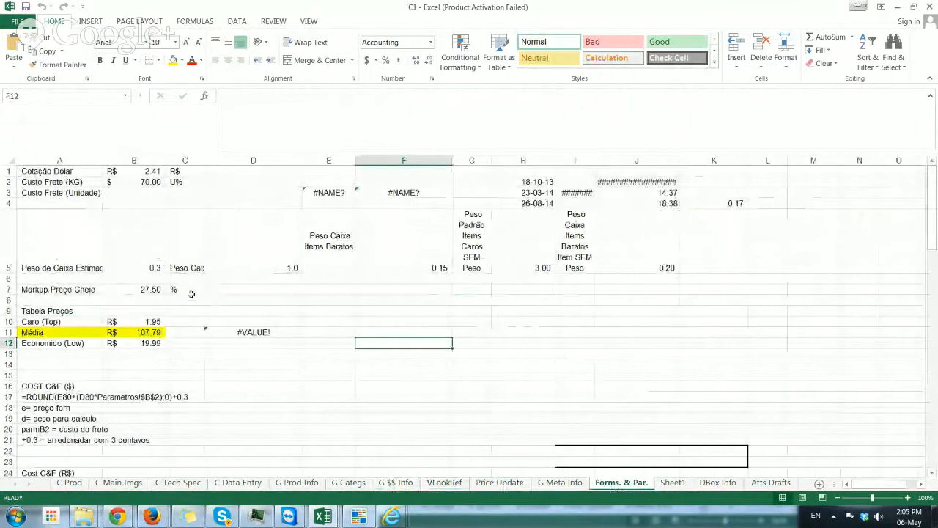
{"action": "left_click", "coordinate": [187, 268]}
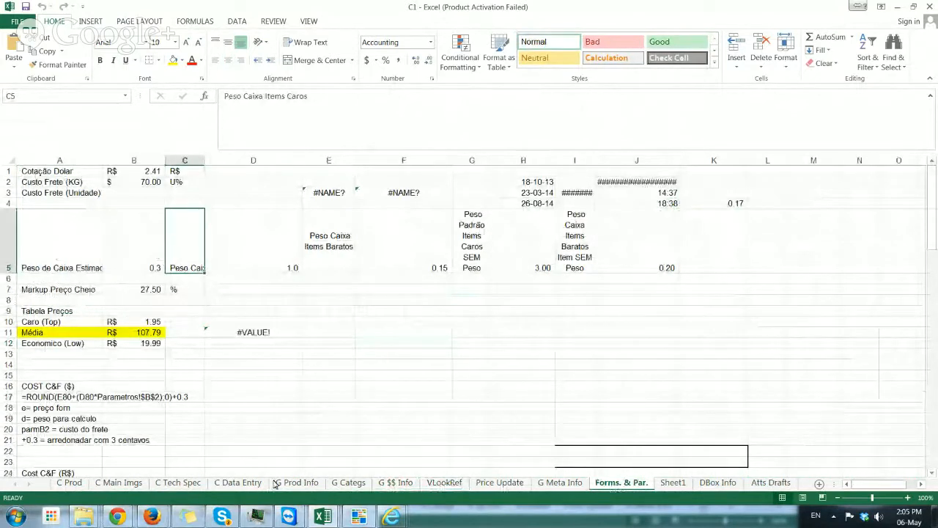
- Return to G $$ Info, select the approximate weight formula in D5, and review the weights down the product list
{"action": "left_click", "coordinate": [397, 483]}
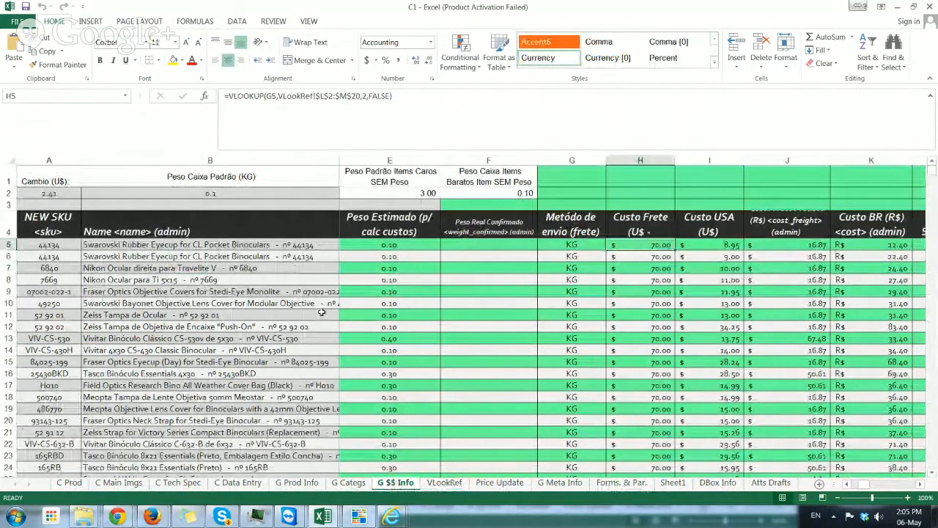
{"action": "scroll", "coordinate": [326, 311], "scroll_direction": "left", "scroll_amount": 2}
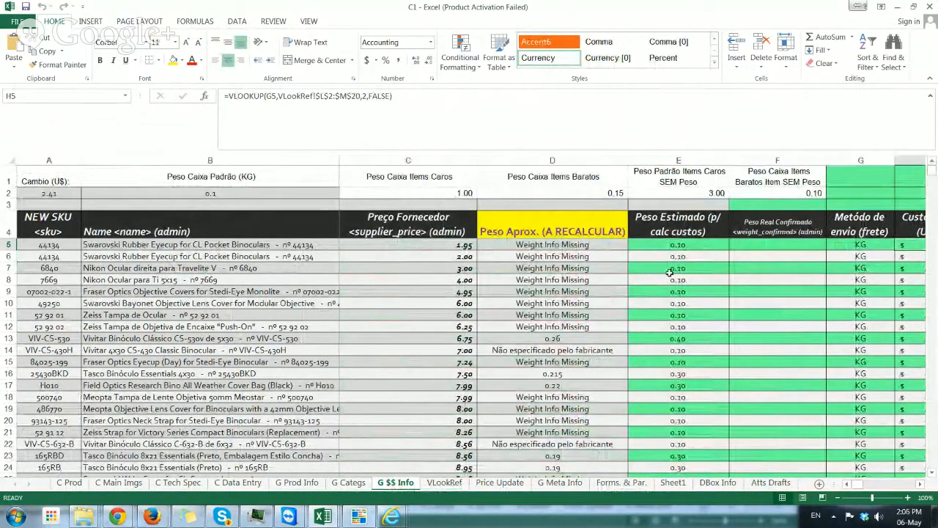
{"action": "left_click", "coordinate": [563, 247]}
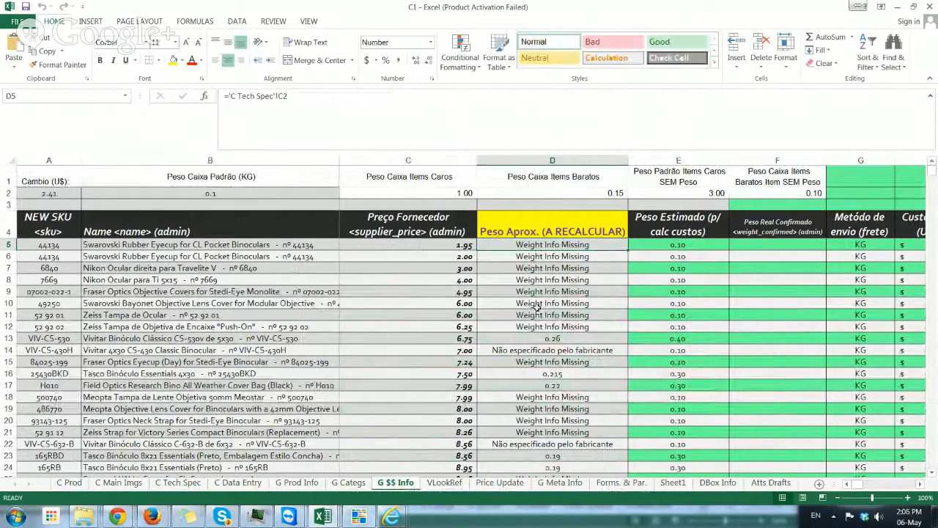
{"action": "scroll", "coordinate": [541, 310], "scroll_direction": "down", "scroll_amount": 2}
{"action": "scroll", "coordinate": [561, 339], "scroll_direction": "down", "scroll_amount": 7}
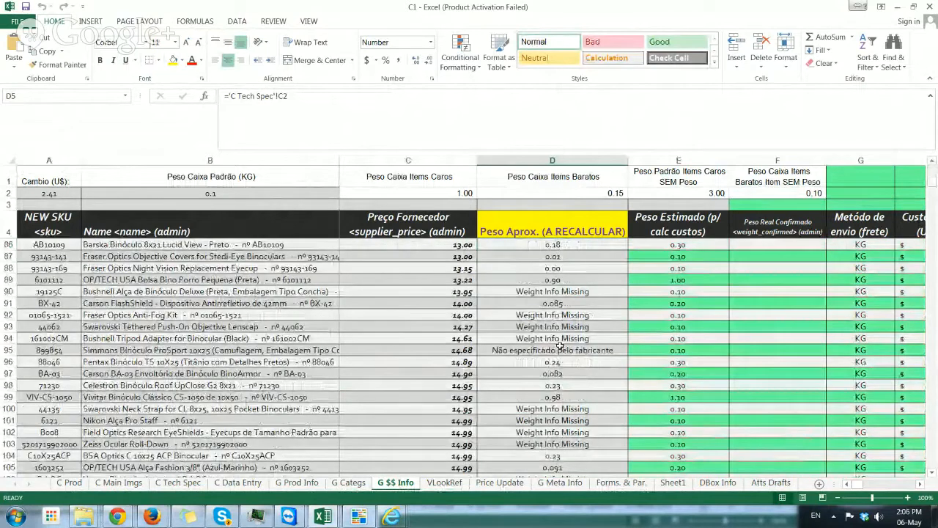
{"action": "scroll", "coordinate": [560, 346], "scroll_direction": "down", "scroll_amount": 5}
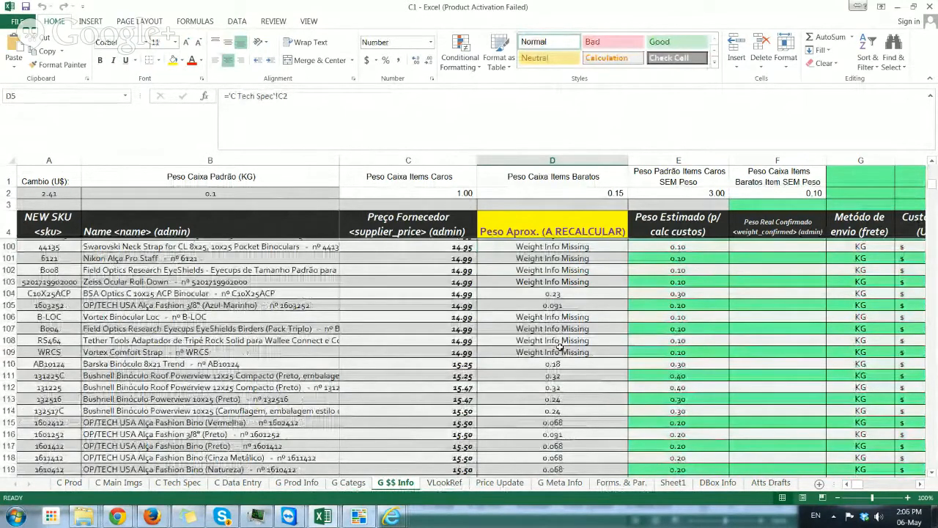
{"action": "scroll", "coordinate": [561, 346], "scroll_direction": "up", "scroll_amount": 9}
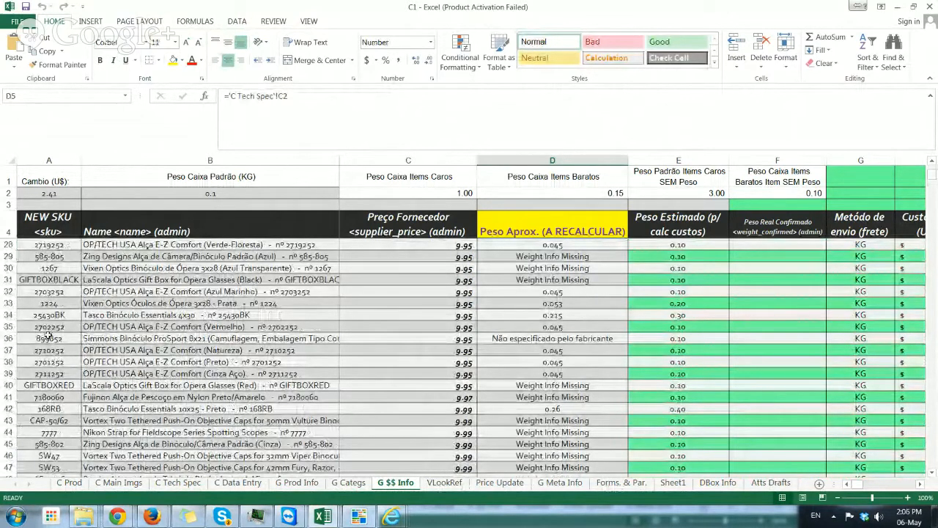
{"action": "scroll", "coordinate": [46, 336], "scroll_direction": "up", "scroll_amount": 8}
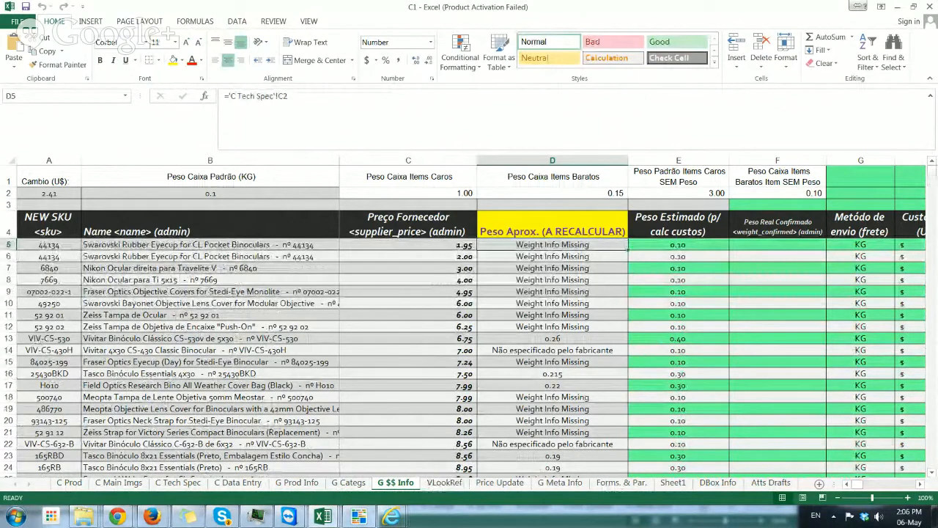
- Bring the I_Corrig workbook onto this screen maximized and show the first columns of its Import sheet
{"action": "left_click_drag", "start_coordinate": [937, 9], "coordinate": [308, 9]}
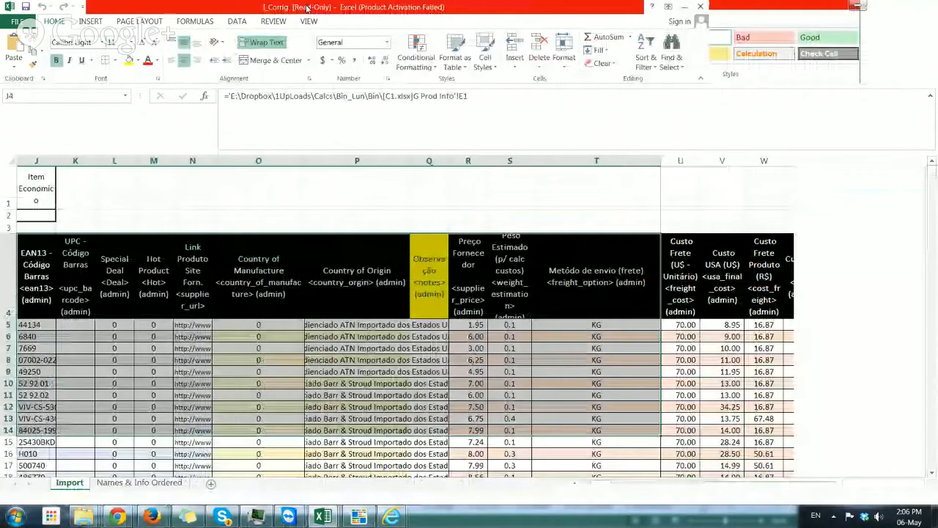
{"action": "left_click", "coordinate": [252, 346]}
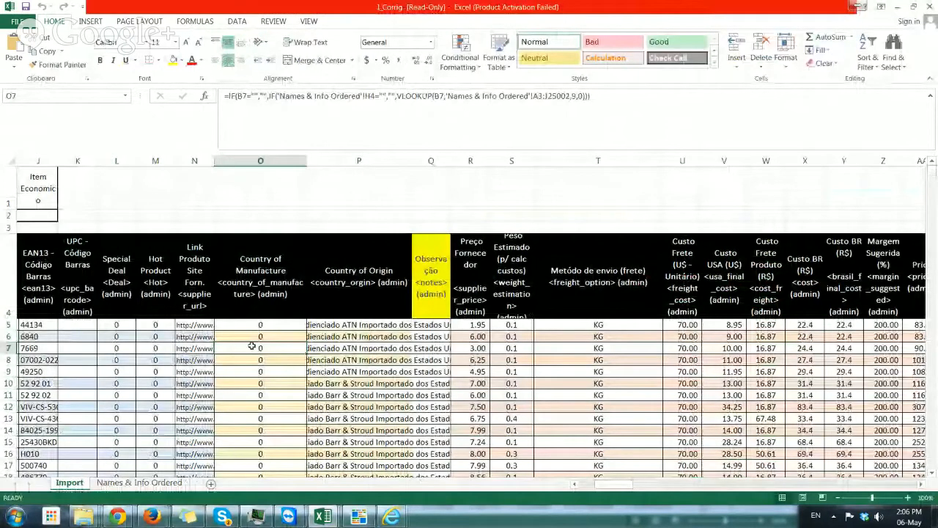
{"action": "scroll", "coordinate": [252, 346], "scroll_direction": "left", "scroll_amount": 3}
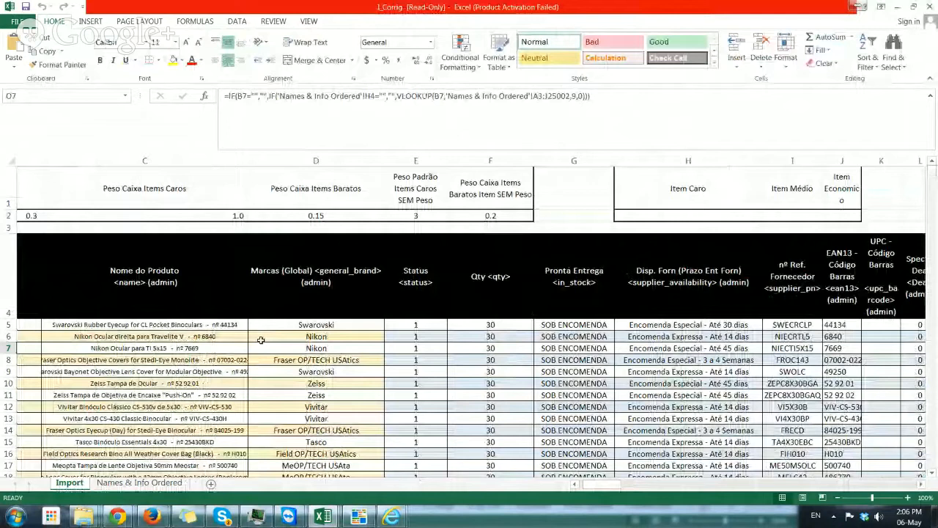
{"action": "scroll", "coordinate": [260, 340], "scroll_direction": "left", "scroll_amount": 1}
{"action": "scroll", "coordinate": [264, 339], "scroll_direction": "down", "scroll_amount": 1}
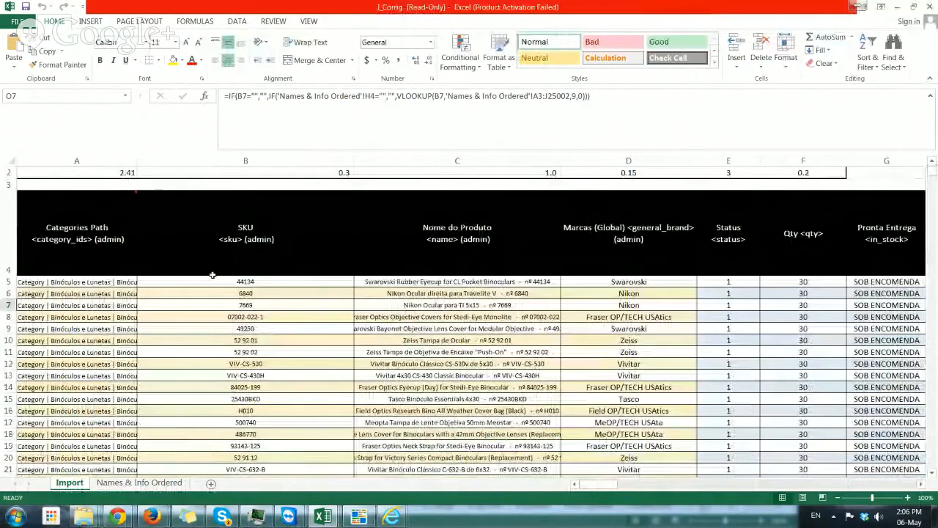
- Examine the Import sheet's header row from Categories Path through to the last Other Images column
{"action": "mouse_move", "coordinate": [93, 247]}
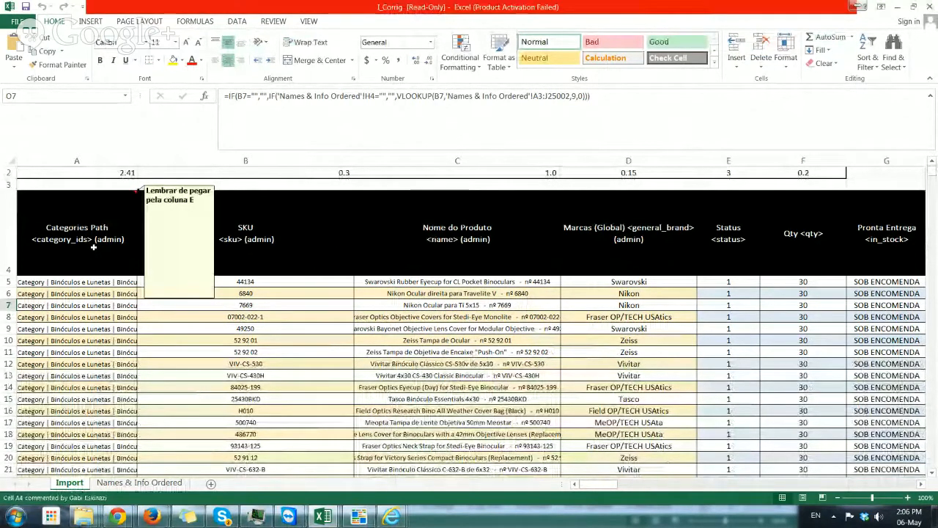
{"action": "left_click", "coordinate": [88, 245]}
{"action": "key", "text": "Right"}
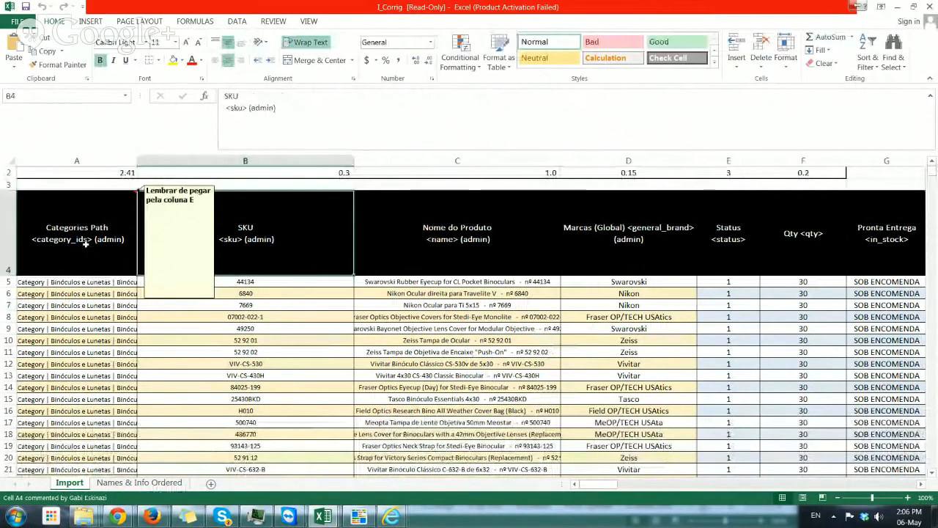
{"action": "key", "text": "Right"}
{"action": "key", "text": "Right"}
{"action": "key", "text": "Right"}
{"action": "key", "text": "Right"}
{"action": "key", "text": "Right"}
{"action": "key", "text": "Right"}
{"action": "key", "text": "Right"}
{"action": "key", "text": "Right"}
{"action": "key", "text": "Right"}
{"action": "key", "text": "Right"}
{"action": "key", "text": "Right"}
{"action": "key", "text": "Right"}
{"action": "key", "text": "Right"}
{"action": "key", "text": "Right"}
{"action": "key", "text": "Right"}
{"action": "key", "text": "Right"}
{"action": "key", "text": "Right"}
{"action": "key", "text": "Right"}
{"action": "key", "text": "Right"}
{"action": "key", "text": "Right"}
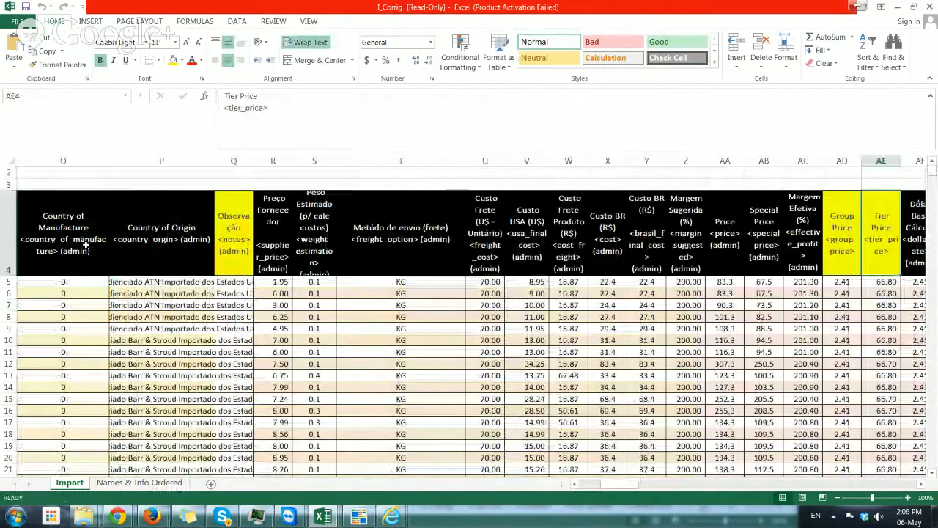
{"action": "key", "text": "Right"}
{"action": "key", "text": "Right"}
{"action": "key", "text": "Right"}
{"action": "key", "text": "Right"}
{"action": "key", "text": "Right"}
{"action": "key", "text": "Right"}
{"action": "key", "text": "Right"}
{"action": "key", "text": "Right"}
{"action": "key", "text": "Right"}
{"action": "key", "text": "Right"}
{"action": "key", "text": "Right"}
{"action": "key", "text": "Right"}
{"action": "key", "text": "Right"}
{"action": "key", "text": "Right"}
{"action": "key", "text": "Right"}
{"action": "key", "text": "Right"}
{"action": "key", "text": "Right"}
{"action": "key", "text": "Right"}
{"action": "key", "text": "Right"}
{"action": "key", "text": "Right"}
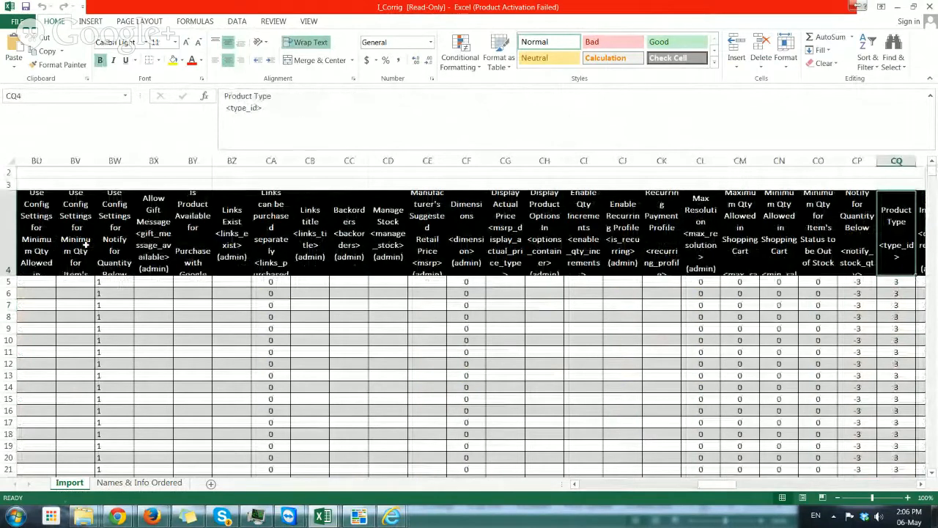
{"action": "key", "text": "Right"}
{"action": "key", "text": "Right"}
{"action": "key", "text": "Right"}
{"action": "key", "text": "Right"}
{"action": "key", "text": "Right"}
{"action": "key", "text": "Right"}
{"action": "key", "text": "Right"}
{"action": "key", "text": "Right"}
{"action": "key", "text": "Right"}
{"action": "key", "text": "Right"}
{"action": "key", "text": "Right"}
{"action": "key", "text": "Right"}
{"action": "key", "text": "Right"}
{"action": "key", "text": "Right"}
{"action": "key", "text": "Right"}
{"action": "key", "text": "Right"}
{"action": "key", "text": "Right"}
{"action": "key", "text": "Right"}
{"action": "key", "text": "Right"}
{"action": "key", "text": "Right"}
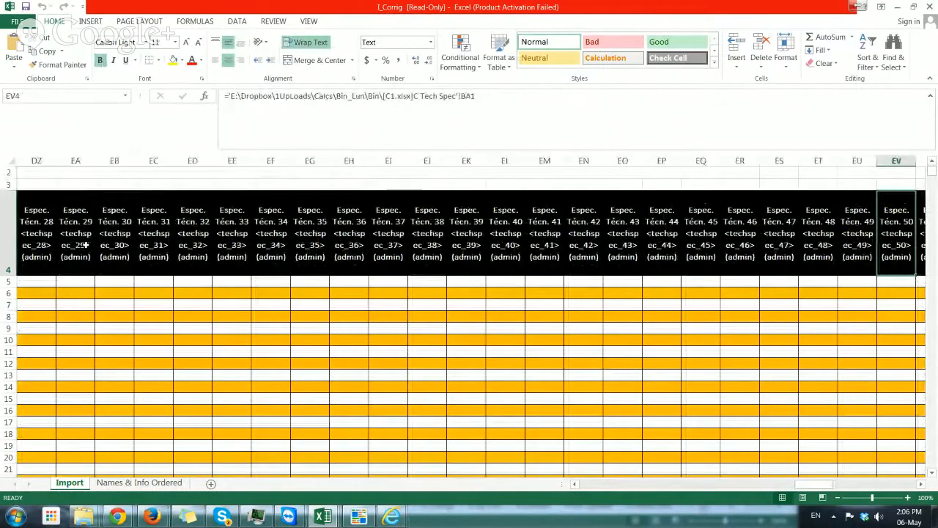
{"action": "key", "text": "Right"}
{"action": "key", "text": "Right"}
{"action": "key", "text": "Right"}
{"action": "key", "text": "Right"}
{"action": "key", "text": "Right"}
{"action": "key", "text": "Right"}
{"action": "key", "text": "Right"}
{"action": "key", "text": "Right"}
{"action": "key", "text": "Right"}
{"action": "key", "text": "Right"}
{"action": "key", "text": "Right"}
{"action": "key", "text": "Right"}
{"action": "key", "text": "Right"}
{"action": "key", "text": "Right"}
{"action": "key", "text": "Right"}
{"action": "key", "text": "Right"}
{"action": "key", "text": "Right"}
{"action": "key", "text": "Right"}
{"action": "key", "text": "Right"}
{"action": "key", "text": "Right"}
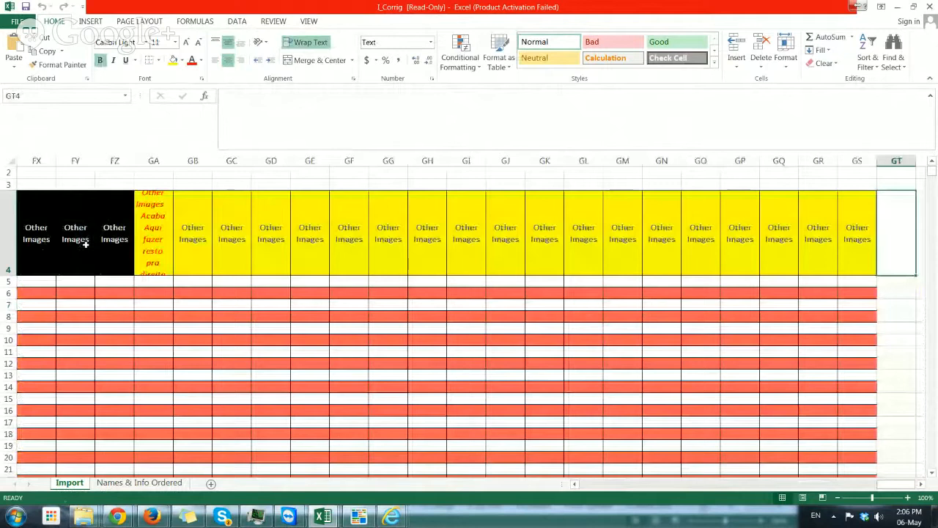
{"action": "key", "text": "ctrl+Right"}
{"action": "key", "text": "ctrl+Left"}
{"action": "key", "text": "Left"}
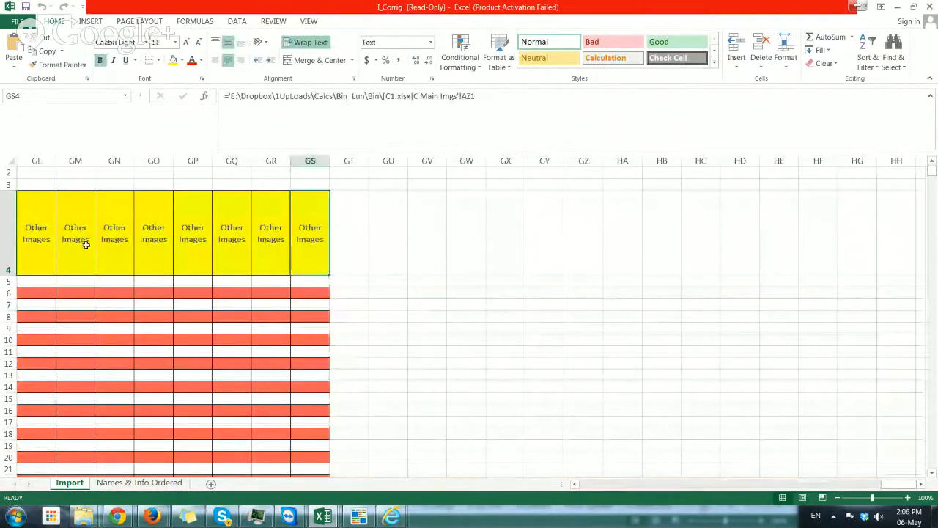
- Return to the start of the Import sheet and select the category path formula in A9
{"action": "key", "text": "ctrl+Home"}
{"action": "key", "text": "Down"}
{"action": "key", "text": "Down"}
{"action": "key", "text": "Down"}
{"action": "key", "text": "Down"}
{"action": "key", "text": "Down"}
{"action": "key", "text": "Down"}
{"action": "key", "text": "Down"}
{"action": "key", "text": "Down"}
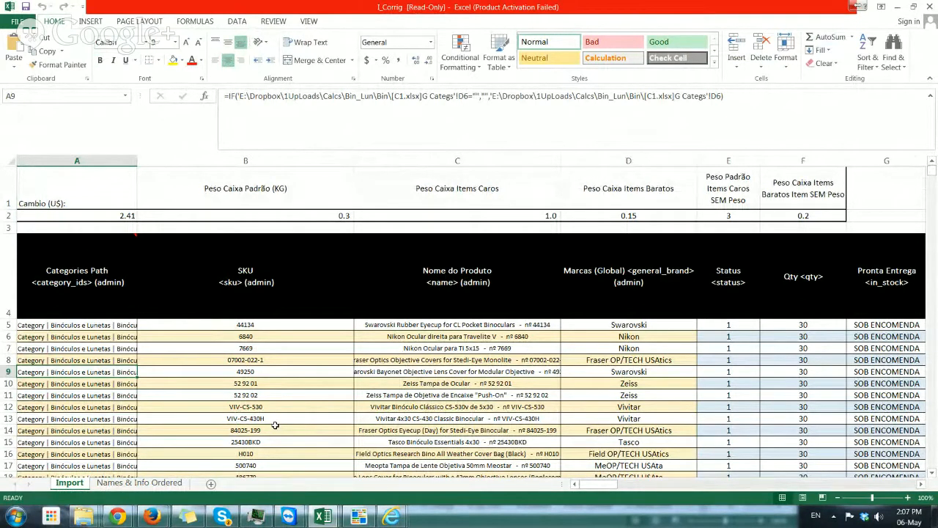
- Select the product name formula in C7 and look over the product rows below it
{"action": "left_click", "coordinate": [429, 349]}
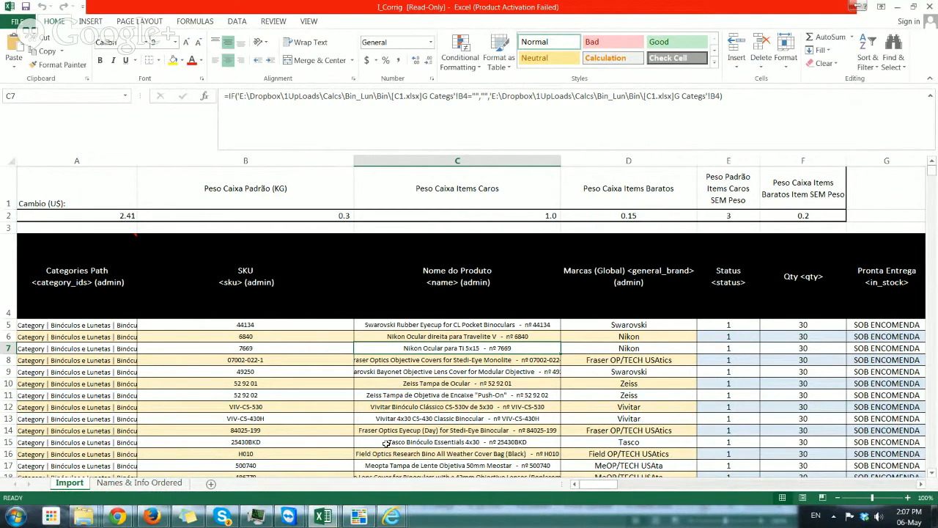
{"action": "scroll", "coordinate": [385, 443], "scroll_direction": "down", "scroll_amount": 4}
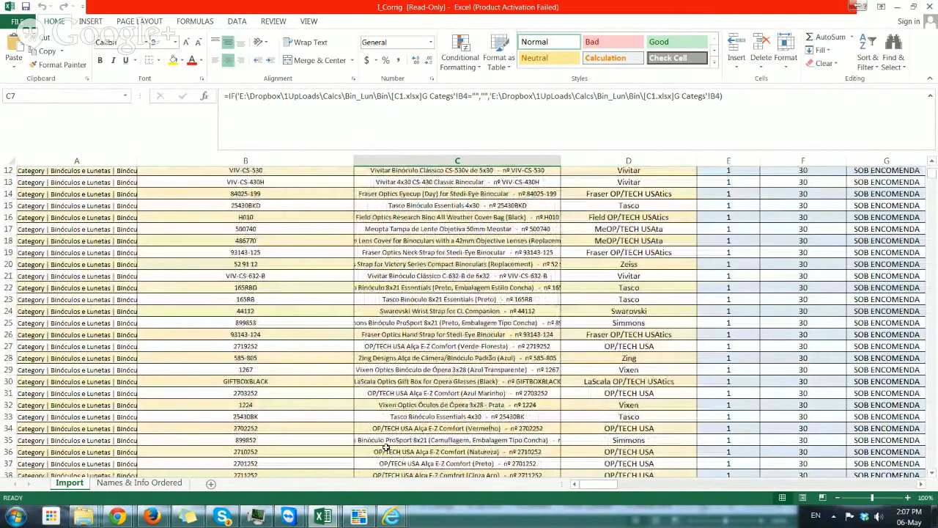
{"action": "scroll", "coordinate": [366, 451], "scroll_direction": "up", "scroll_amount": 3}
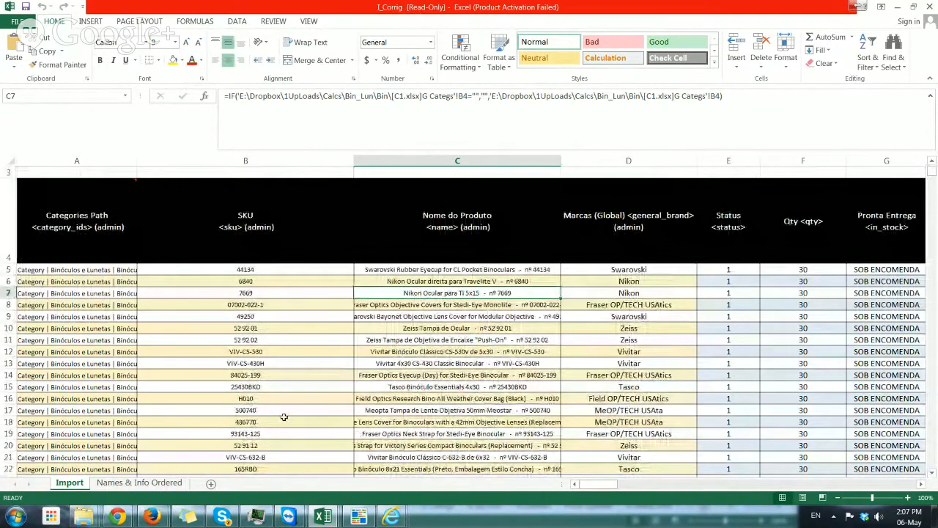
- Check the New Name formula in B3 on Names & Info Ordered, and return to Import for the C6 and A6 formulas
{"action": "left_click", "coordinate": [143, 483]}
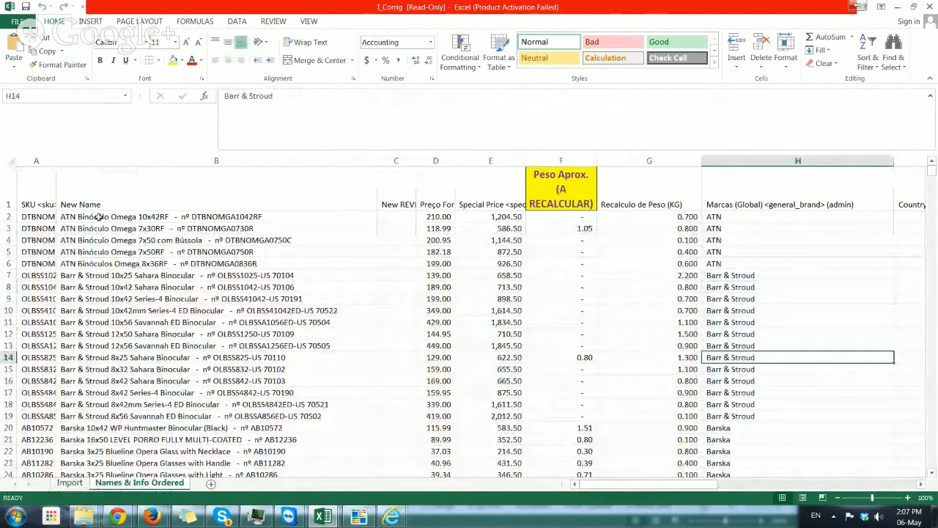
{"action": "left_click", "coordinate": [79, 484]}
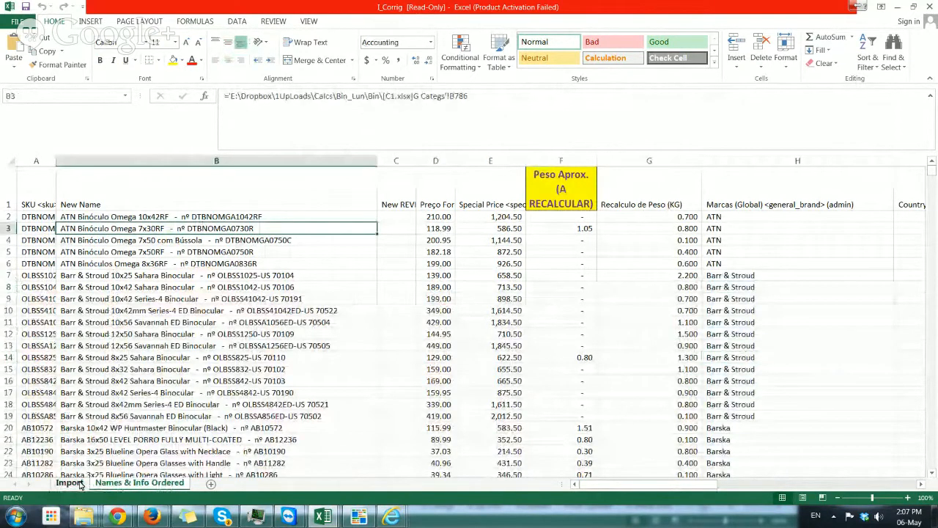
{"action": "left_click", "coordinate": [79, 484]}
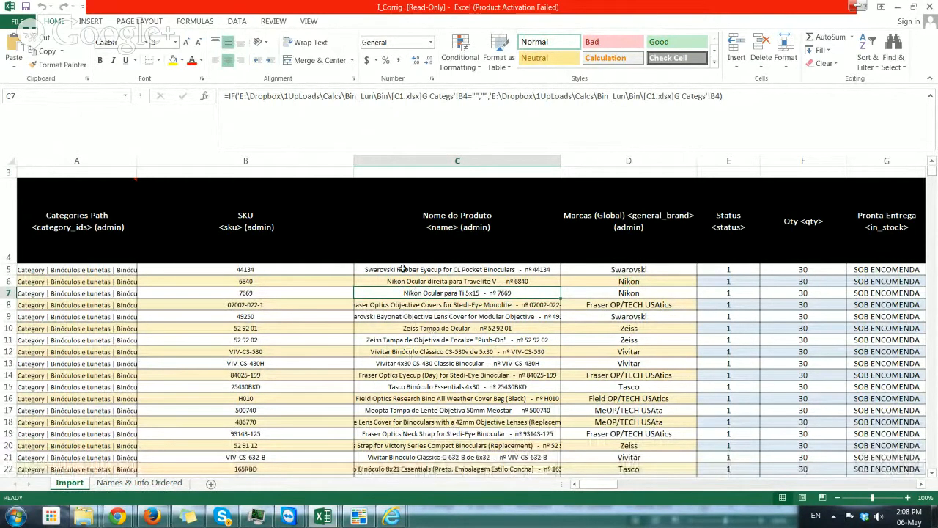
{"action": "key", "text": "Up"}
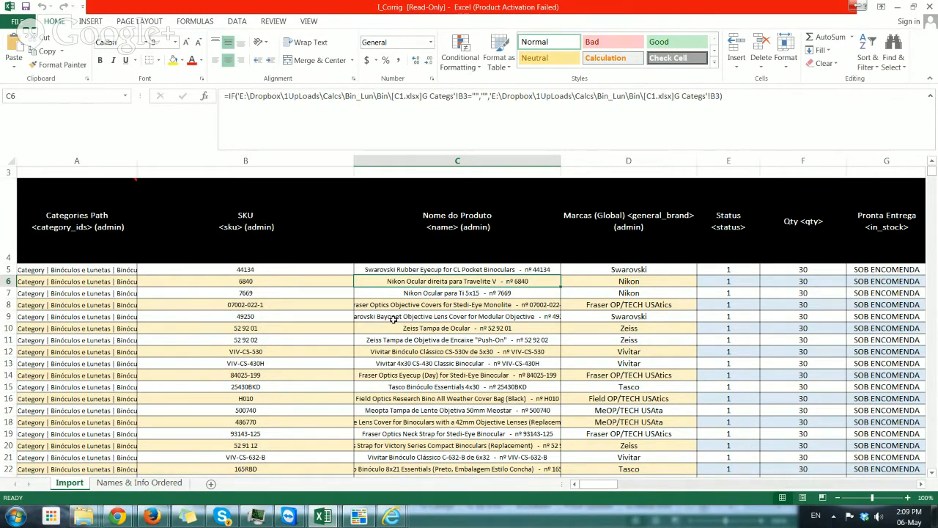
{"action": "key", "text": "Home"}
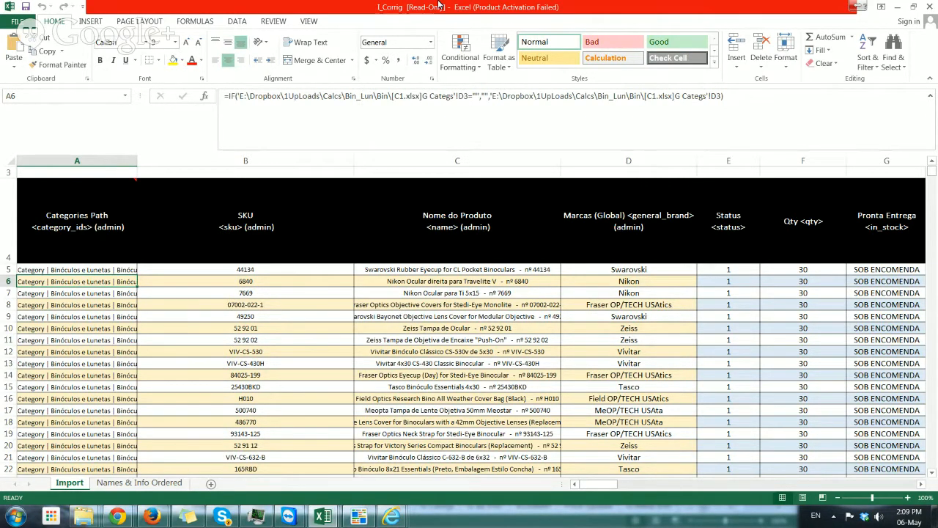
- Restore the I_Corrig window to a smaller size and switch to C1 to review the weight columns on G $$ Info
{"action": "double_click", "coordinate": [438, 5]}
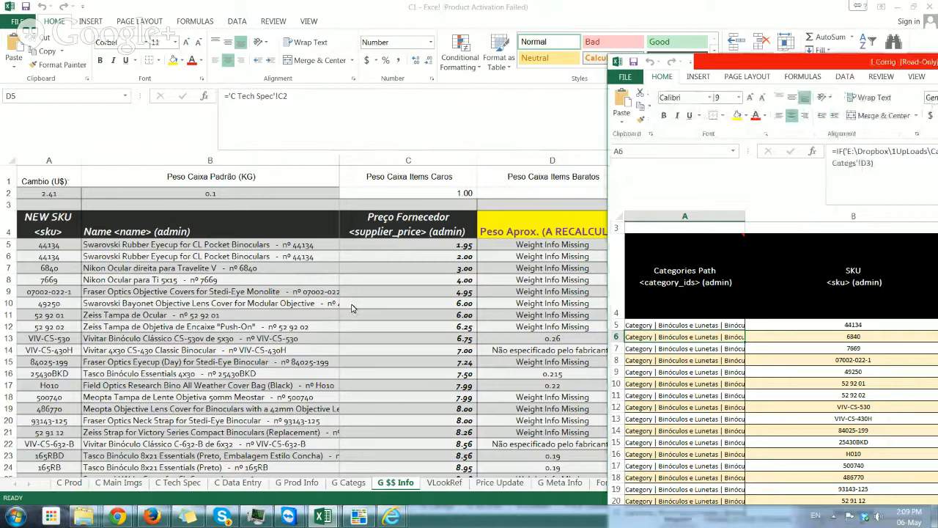
{"action": "left_click", "coordinate": [351, 308]}
{"action": "scroll", "coordinate": [396, 288], "scroll_direction": "down", "scroll_amount": 8}
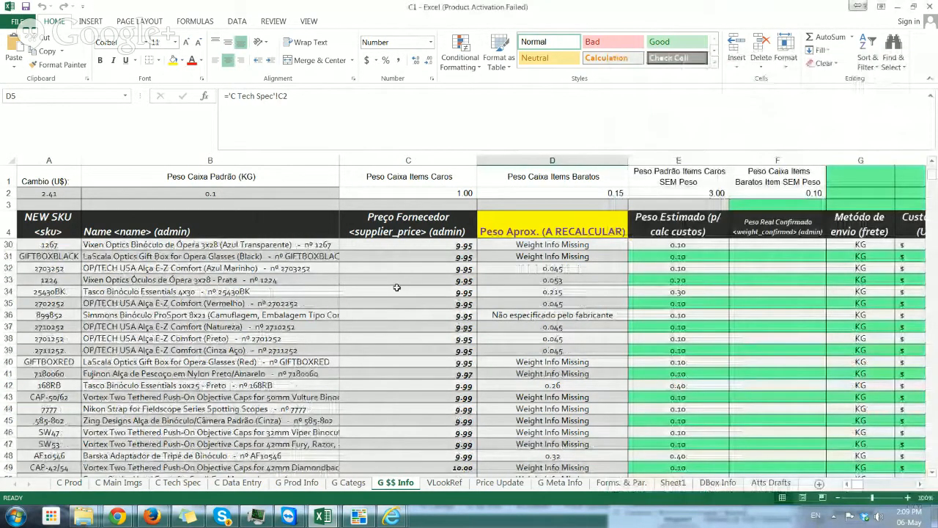
{"action": "scroll", "coordinate": [642, 300], "scroll_direction": "down", "scroll_amount": 1}
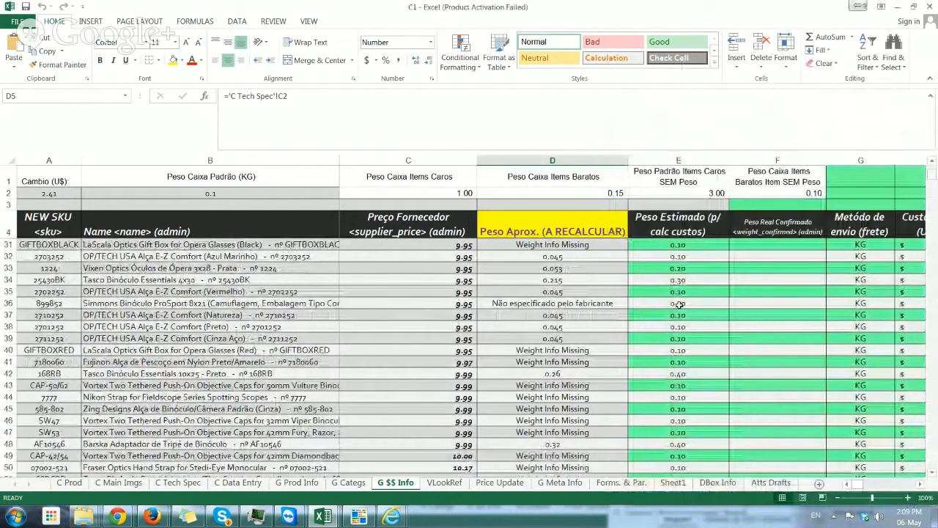
{"action": "scroll", "coordinate": [680, 303], "scroll_direction": "up", "scroll_amount": 7}
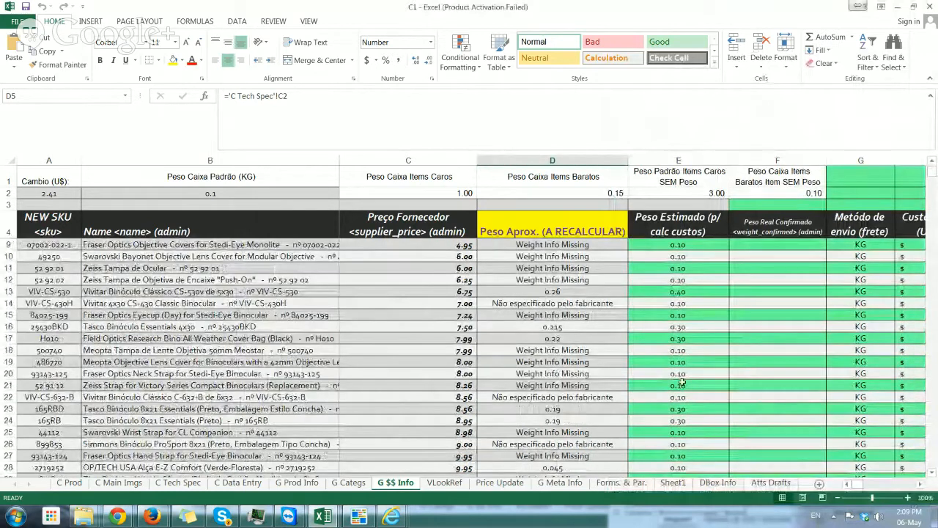
- Return to the first product rows on G $$ Info, minimize C1 and bring the C workbook to the front
{"action": "scroll", "coordinate": [680, 383], "scroll_direction": "up", "scroll_amount": 2}
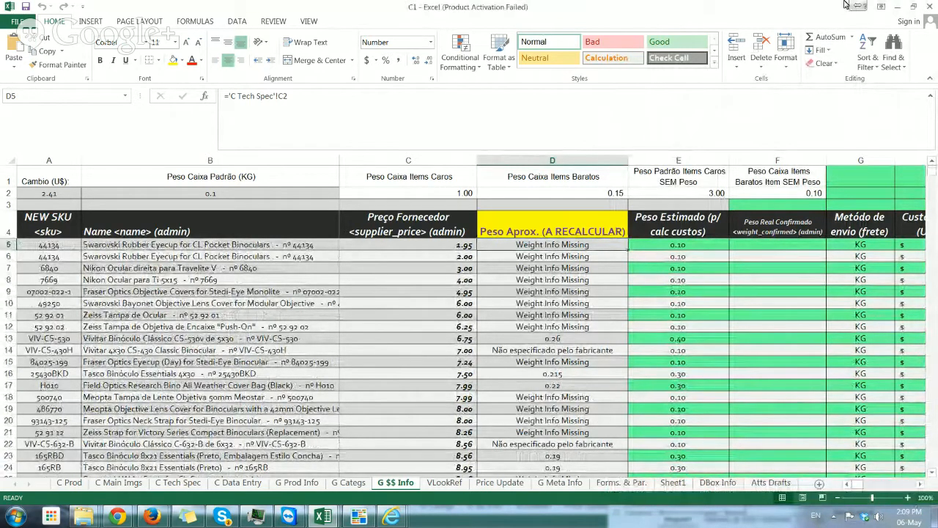
{"action": "left_click", "coordinate": [897, 7]}
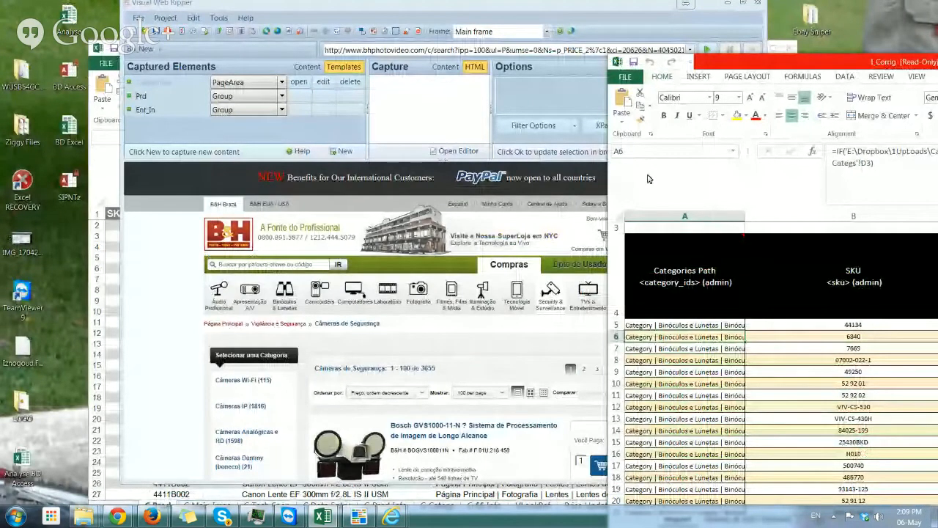
{"action": "left_click", "coordinate": [109, 182]}
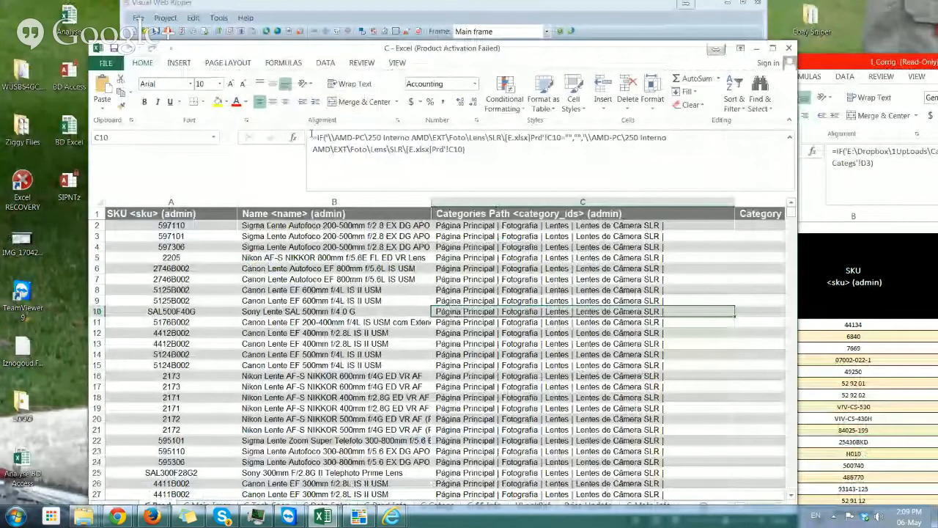
- Try to bring the editable I_Corrig workbook window to the front
{"action": "left_click", "coordinate": [323, 517]}
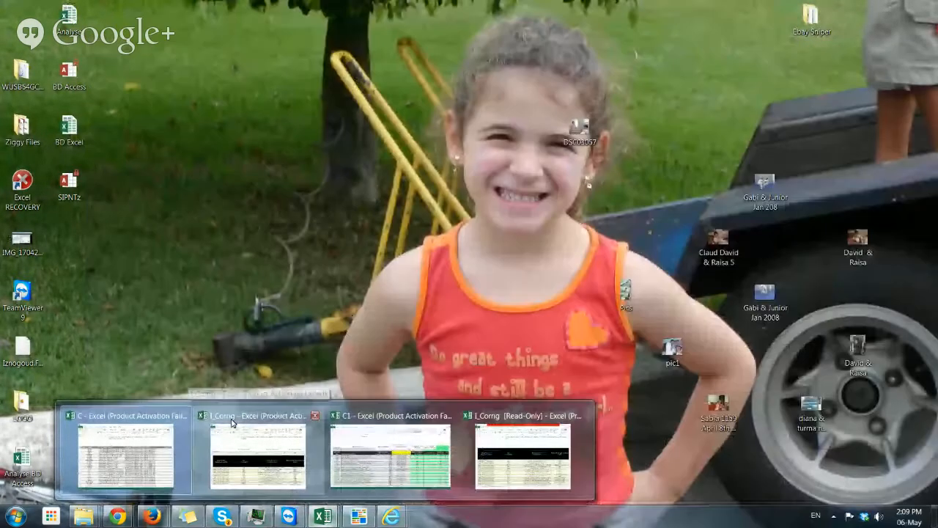
{"action": "left_click", "coordinate": [231, 423]}
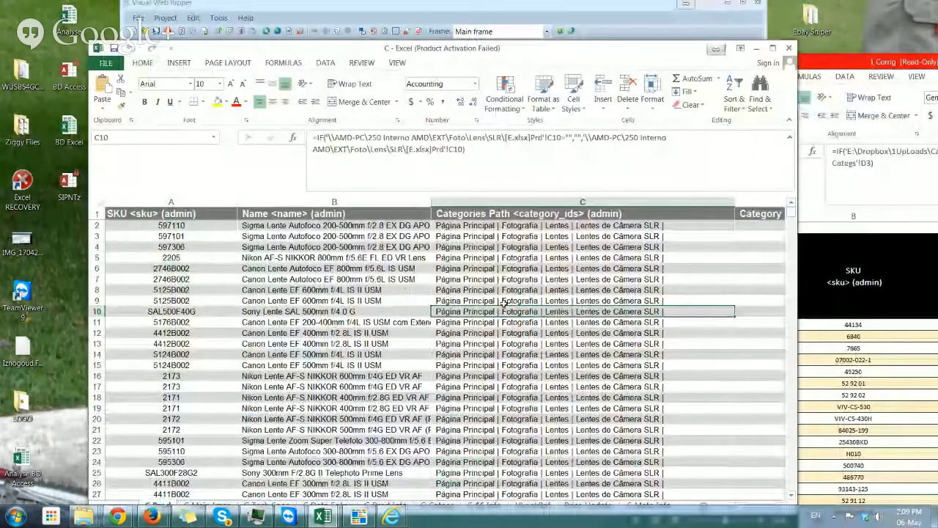
{"action": "left_click", "coordinate": [83, 515]}
{"action": "left_click", "coordinate": [106, 441]}
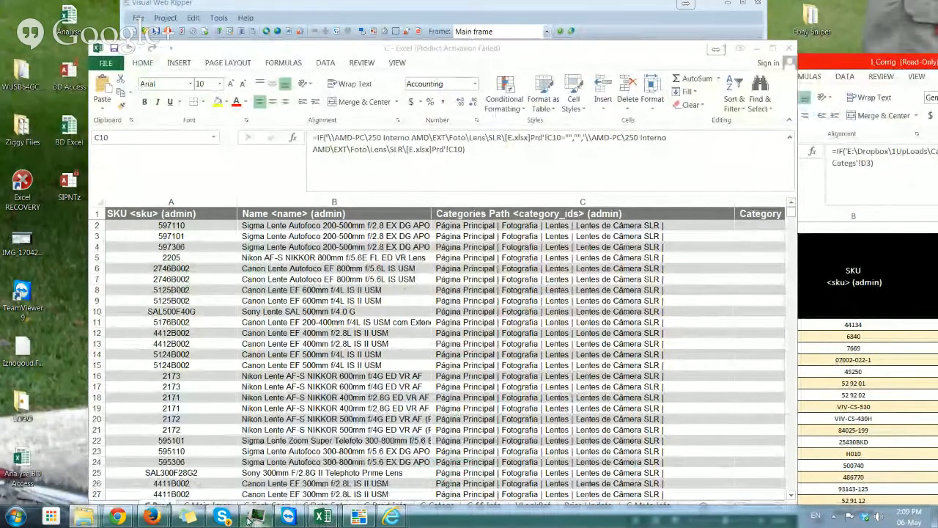
{"action": "mouse_move", "coordinate": [323, 516]}
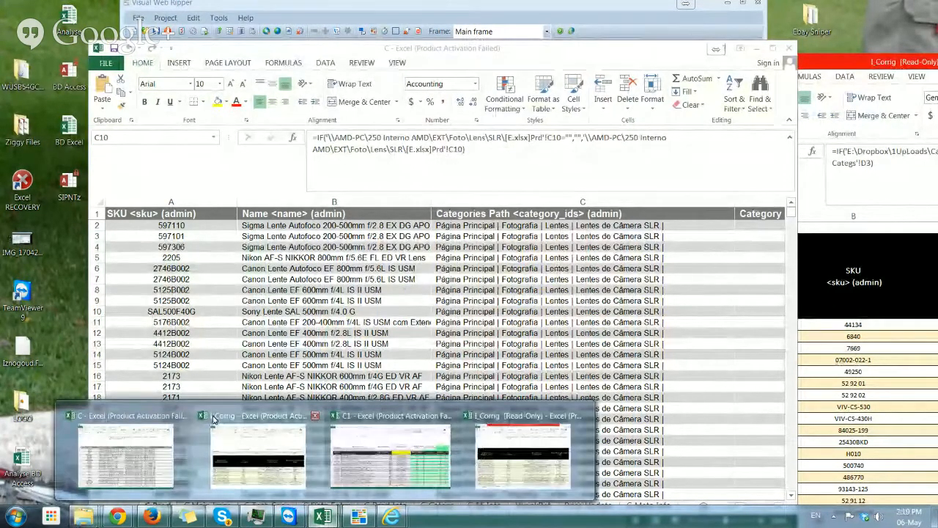
{"action": "left_click", "coordinate": [246, 419]}
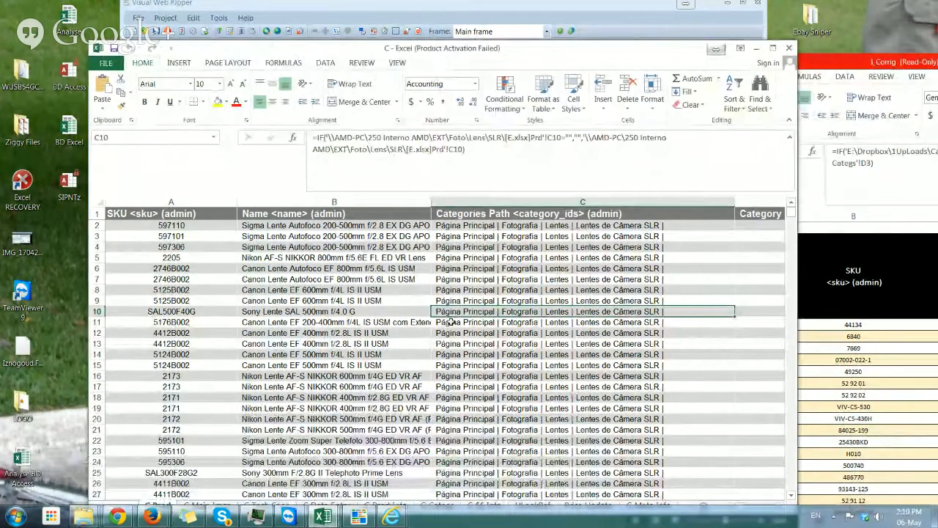
- Look across the C workbook's product columns, from the category path to the HTML description and specifications, and back to the supplier price
{"action": "scroll", "coordinate": [449, 321], "scroll_direction": "right", "scroll_amount": 2}
{"action": "scroll", "coordinate": [450, 321], "scroll_direction": "right", "scroll_amount": 2}
{"action": "scroll", "coordinate": [448, 320], "scroll_direction": "right", "scroll_amount": 3}
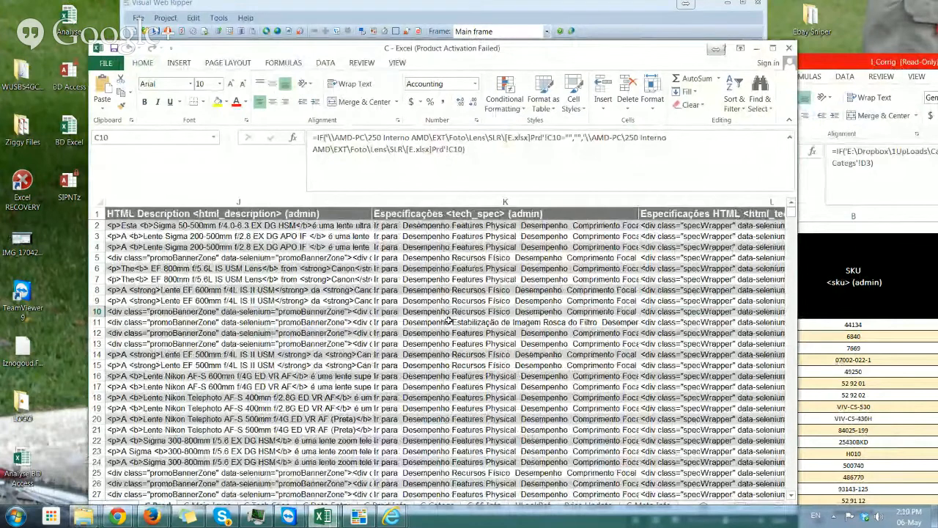
{"action": "scroll", "coordinate": [448, 319], "scroll_direction": "left", "scroll_amount": 4}
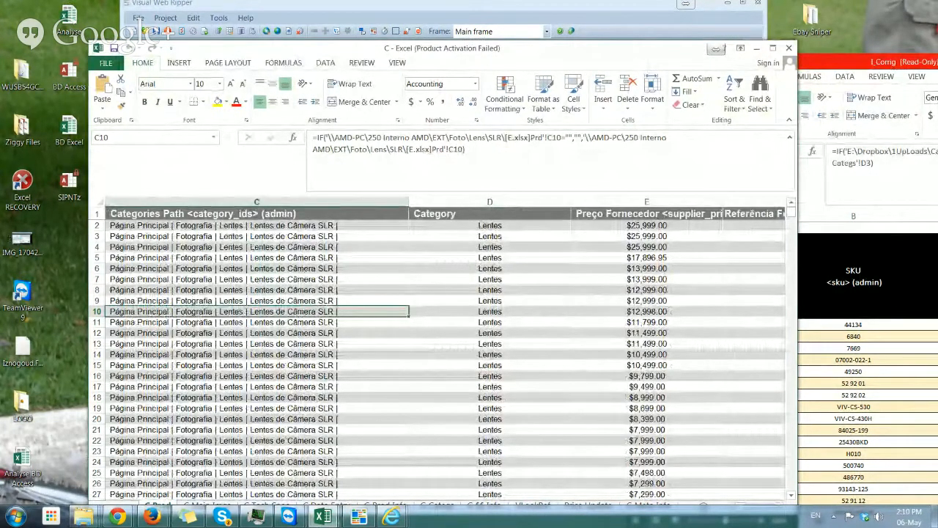
- Pull the editable I_Corrig window into view, maximize it and select the product name formula in C10
{"action": "left_click_drag", "start_coordinate": [0, 50], "coordinate": [281, 50]}
{"action": "double_click", "coordinate": [280, 48]}
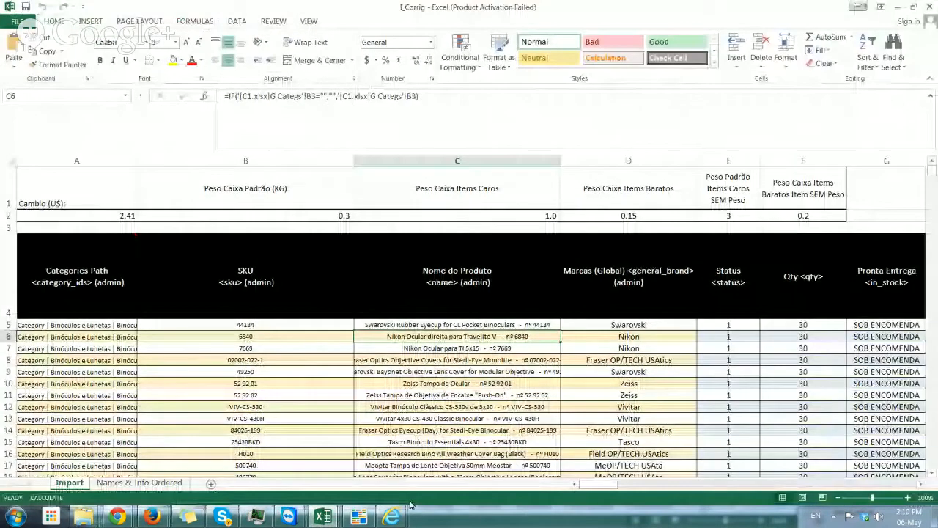
{"action": "left_click", "coordinate": [355, 383]}
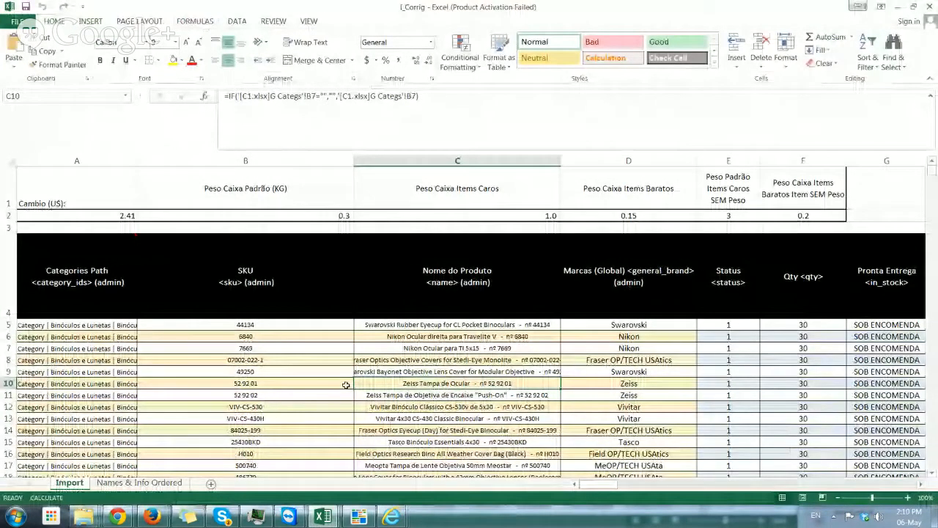
- Copy the headers and product rows in A4:D14 of the Import sheet
{"action": "left_click_drag", "start_coordinate": [109, 278], "coordinate": [439, 349]}
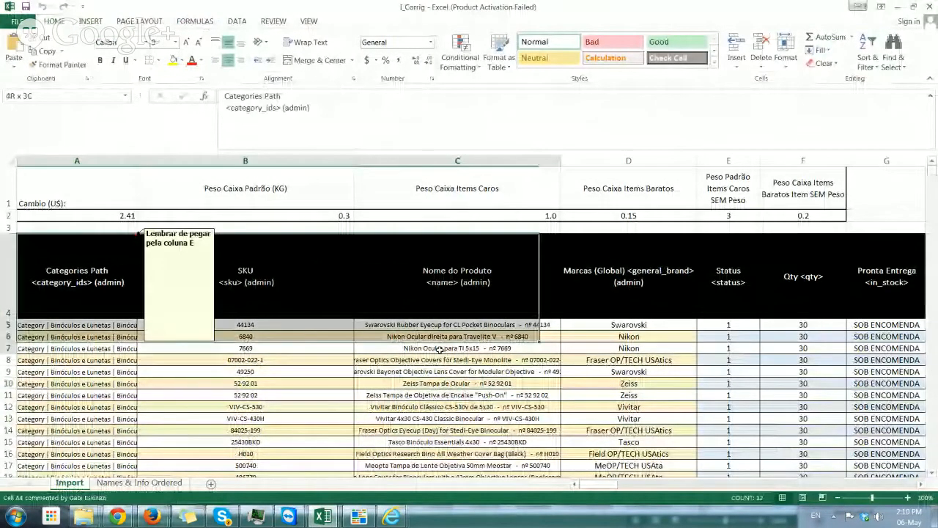
{"action": "right_click", "coordinate": [509, 403]}
{"action": "left_click", "coordinate": [535, 150]}
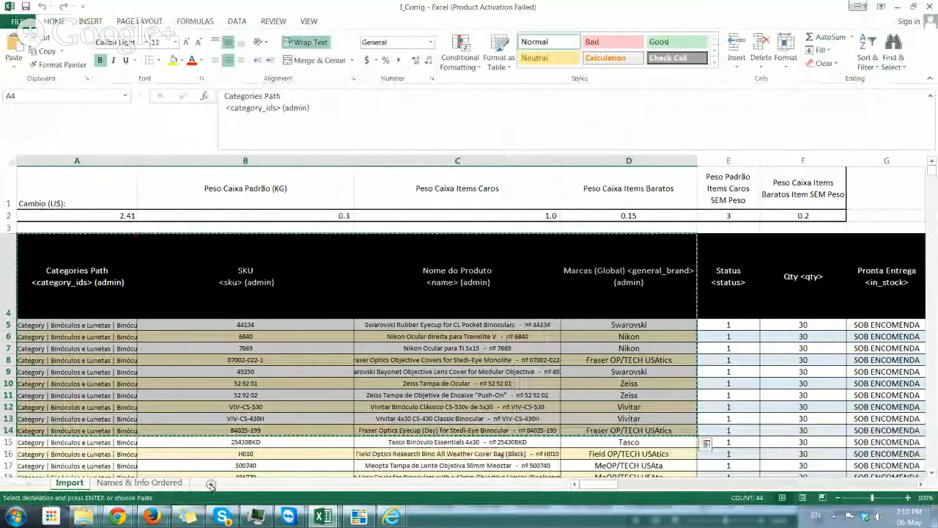
- Add two blank sheets to I_Corrig and try to paste the copied range at A1 of Sheet2
{"action": "left_click", "coordinate": [211, 485]}
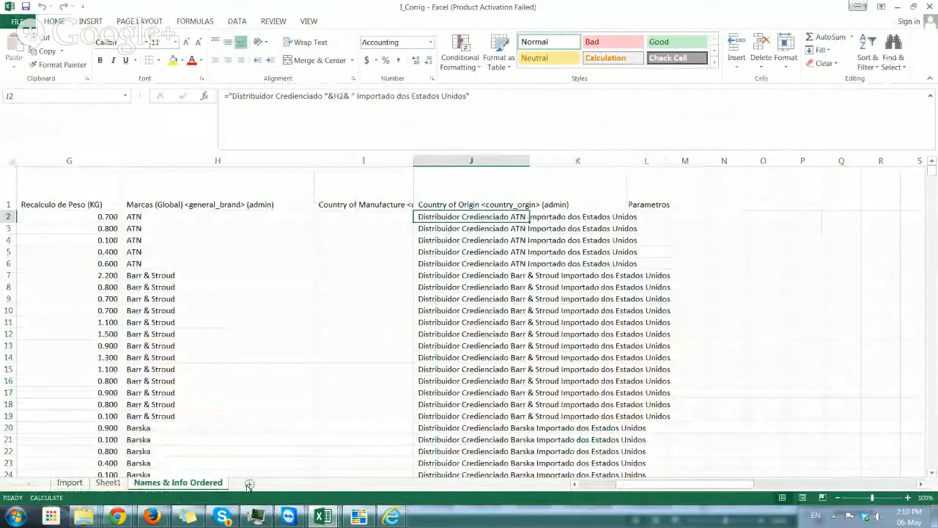
{"action": "left_click", "coordinate": [249, 485]}
{"action": "right_click", "coordinate": [50, 177]}
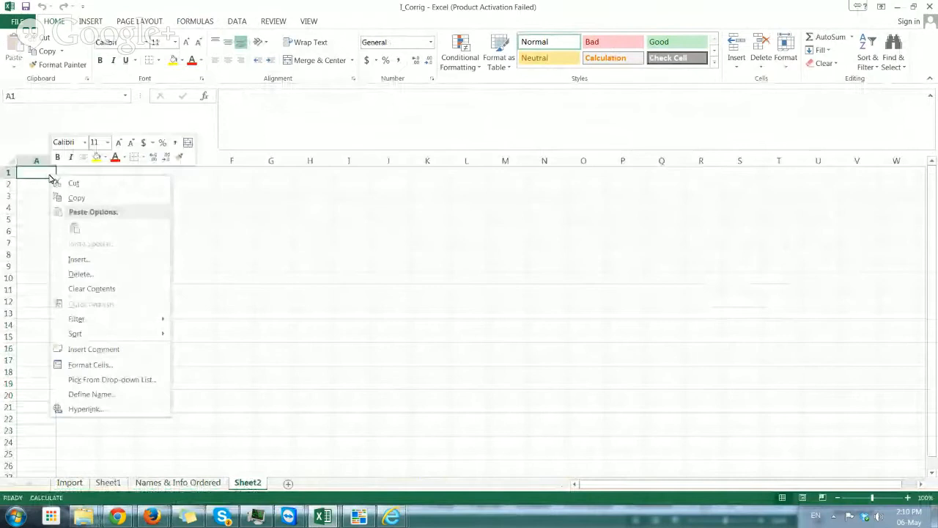
{"action": "left_click", "coordinate": [71, 484]}
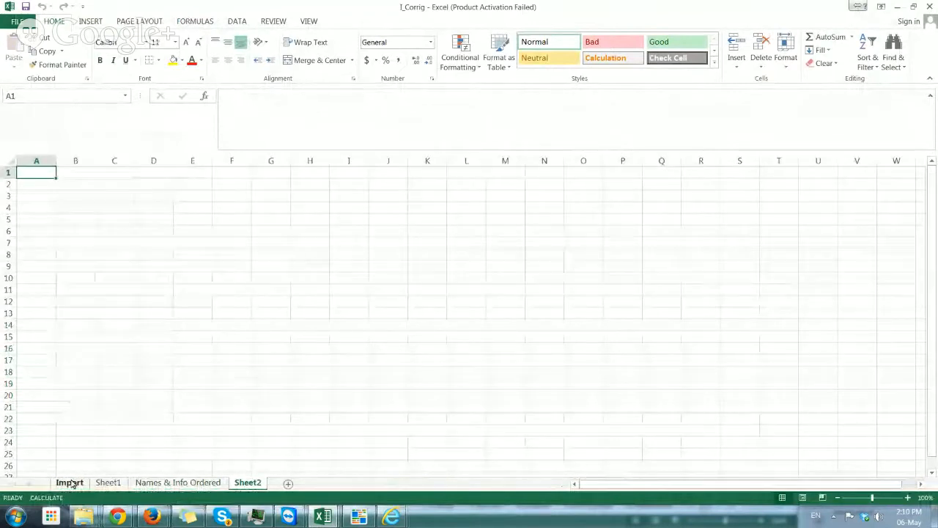
- Copy A4:D14 from Import again and paste it as values only at A1 of Sheet1
{"action": "left_click", "coordinate": [72, 483]}
{"action": "right_click", "coordinate": [270, 368]}
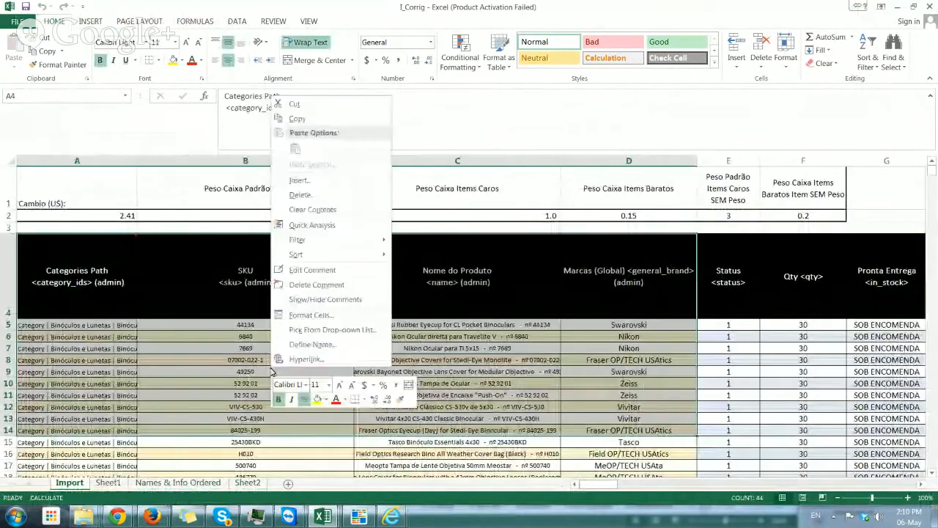
{"action": "left_click", "coordinate": [332, 121]}
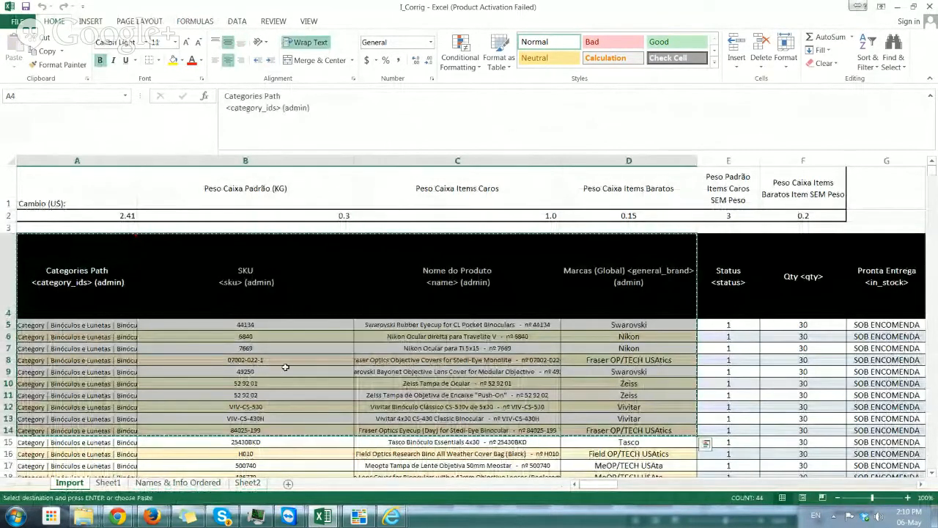
{"action": "left_click", "coordinate": [108, 484]}
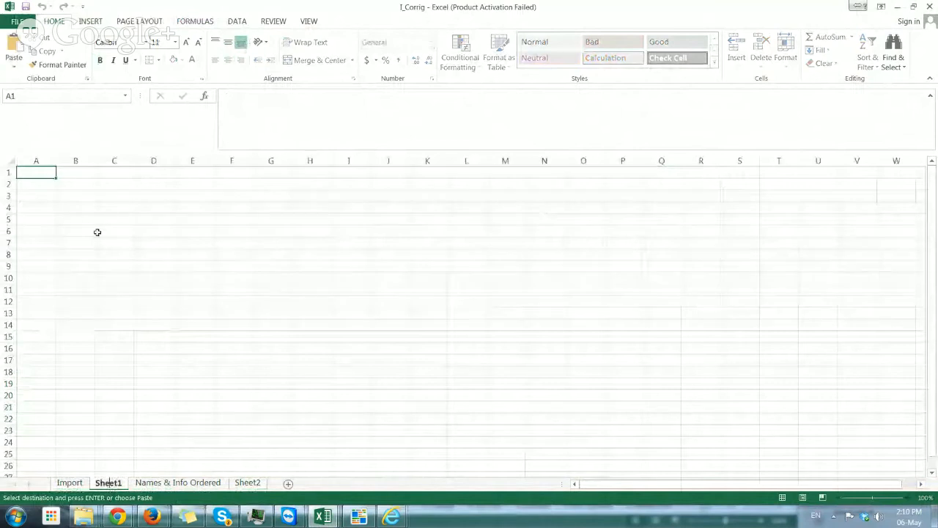
{"action": "right_click", "coordinate": [42, 173]}
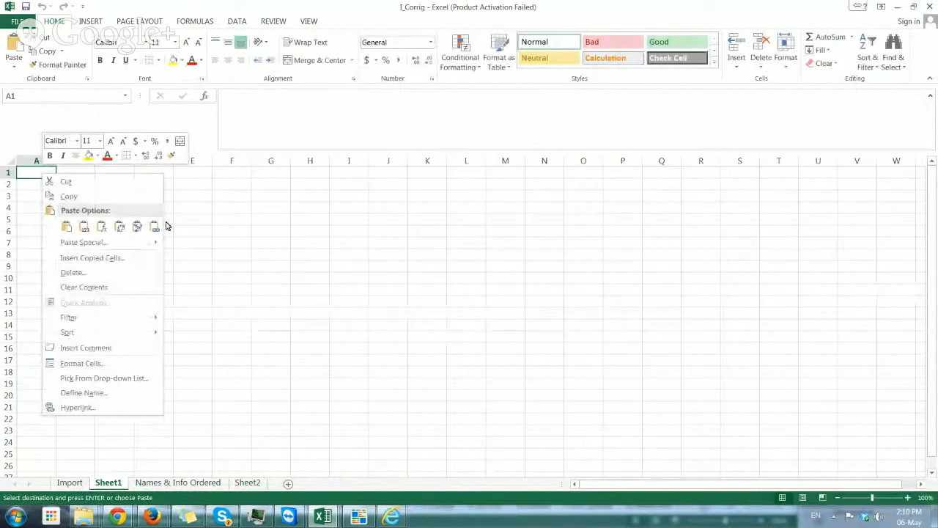
{"action": "left_click", "coordinate": [83, 227]}
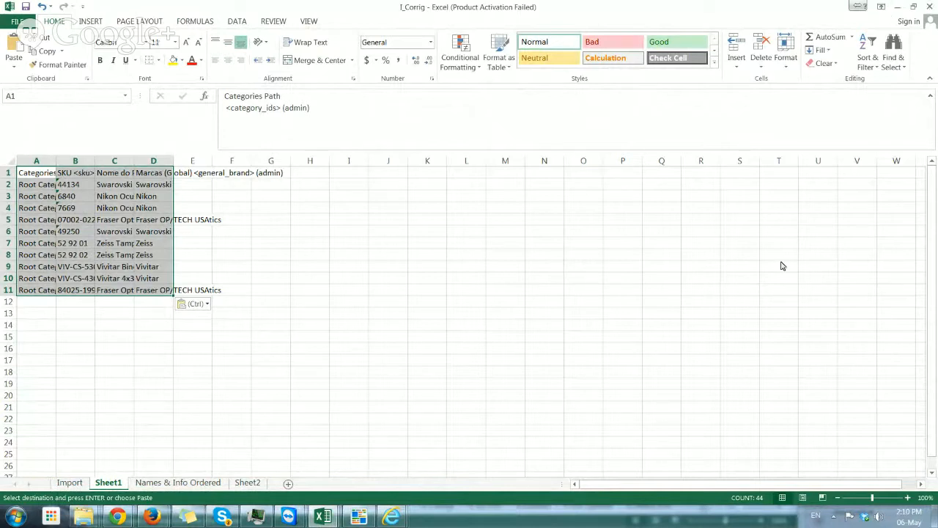
- Open the computer's system properties to check its processor and installed memory, and close them
{"action": "left_click", "coordinate": [18, 517]}
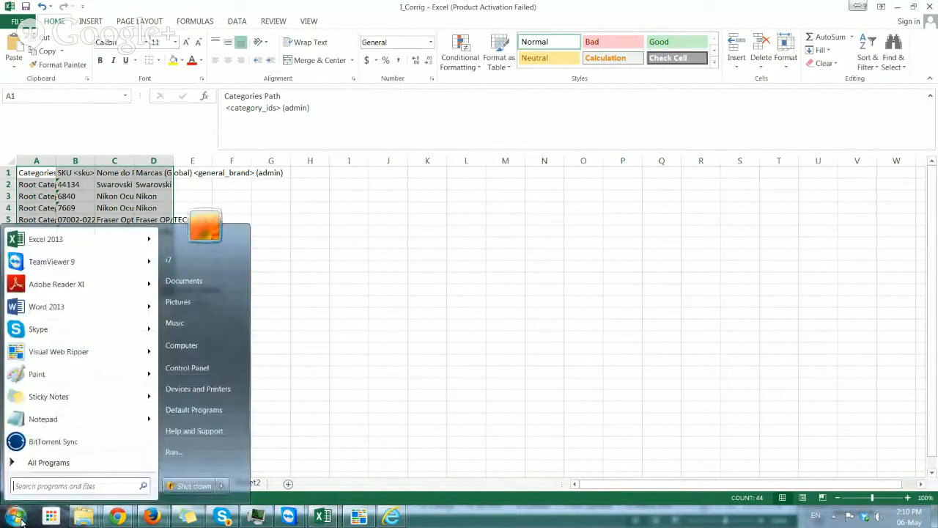
{"action": "right_click", "coordinate": [206, 349]}
{"action": "left_click", "coordinate": [240, 437]}
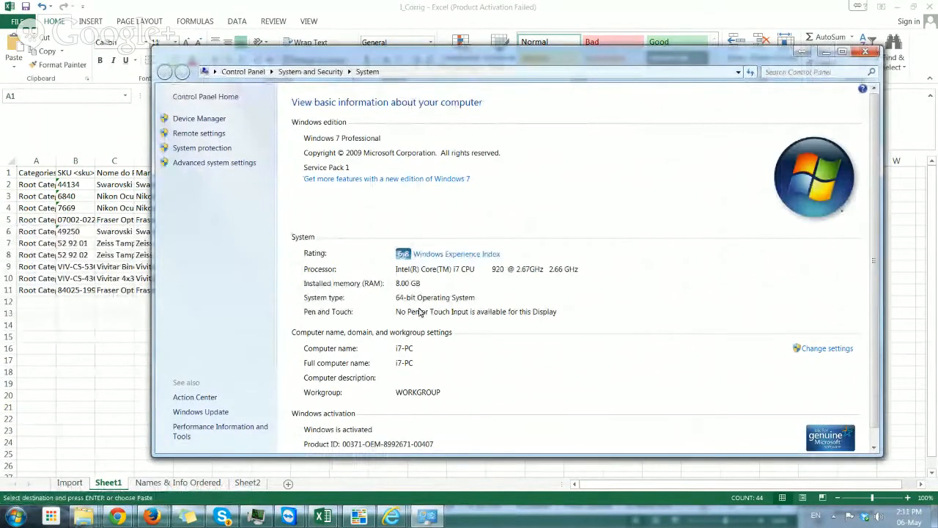
{"action": "left_click", "coordinate": [863, 53]}
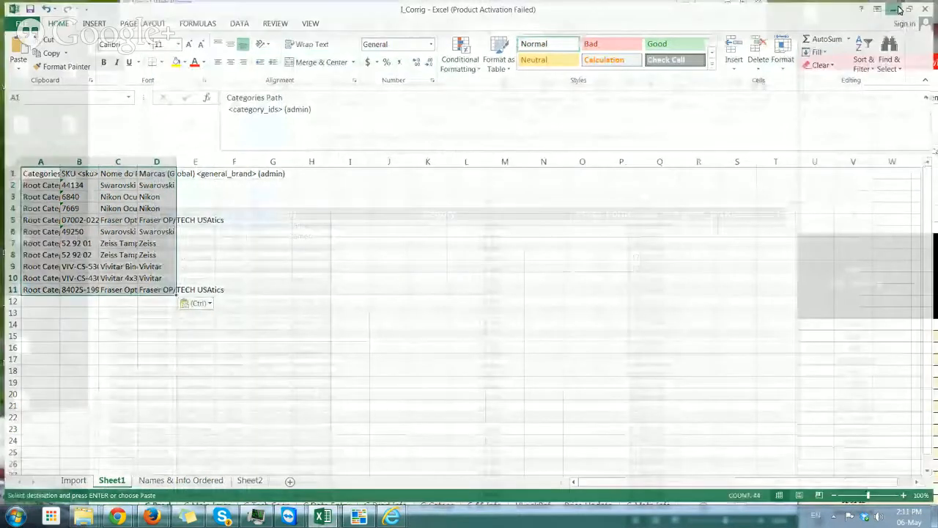
- Minimize the editable I_Corrig and C workbooks and maximize the read-only I_Corrig window
{"action": "left_click", "coordinate": [899, 7]}
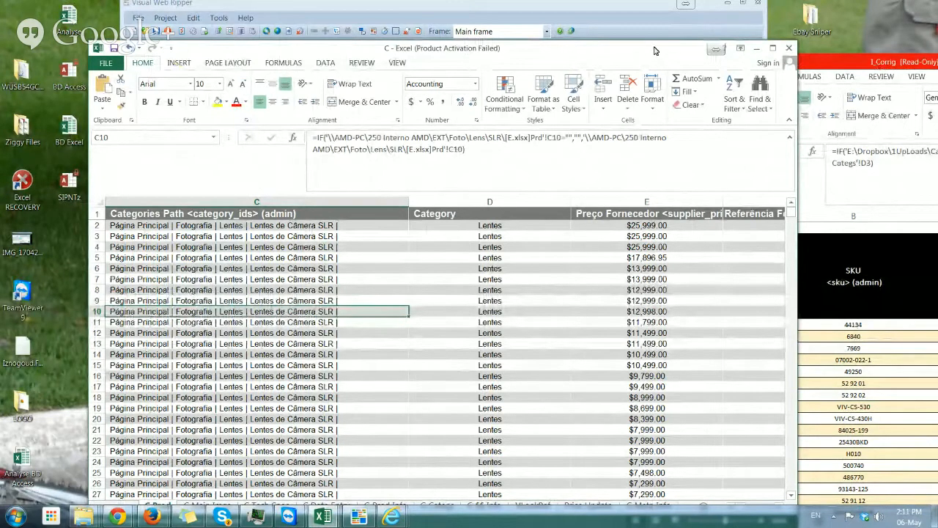
{"action": "left_click", "coordinate": [760, 50]}
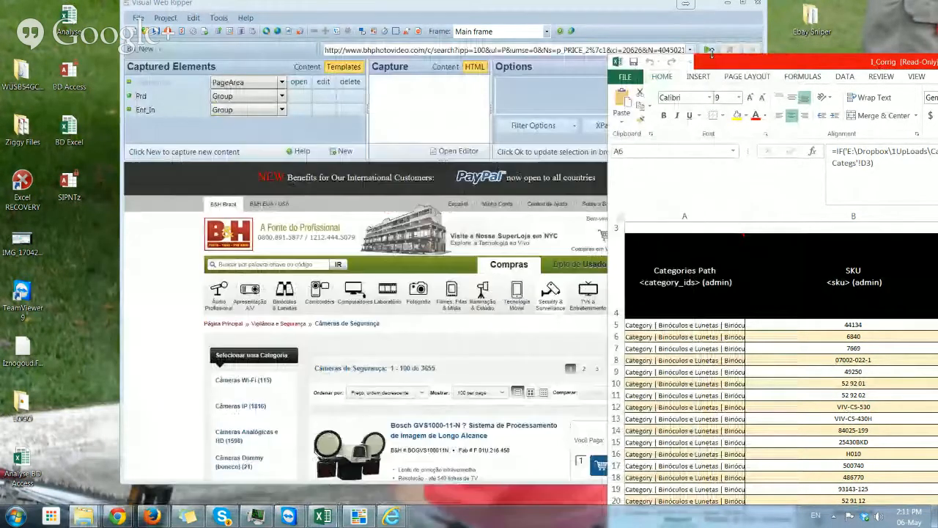
{"action": "left_click_drag", "start_coordinate": [797, 66], "coordinate": [314, 6]}
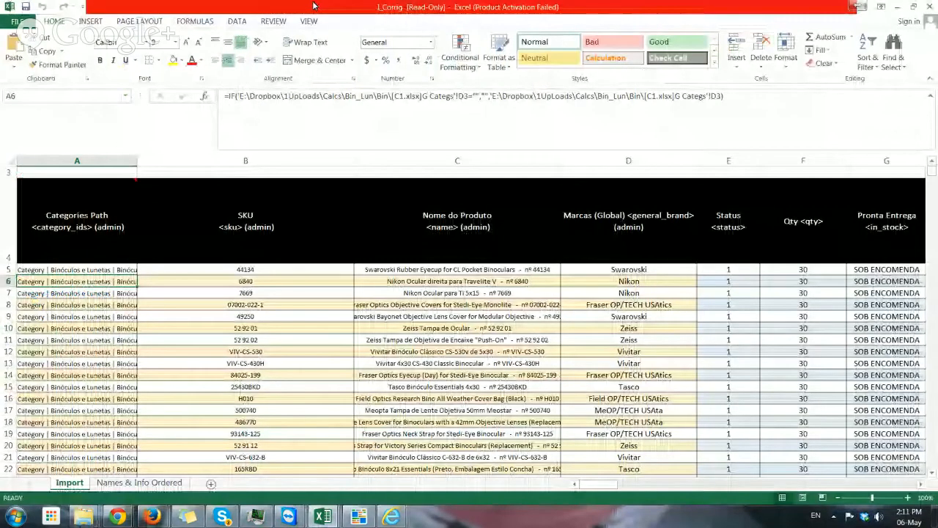